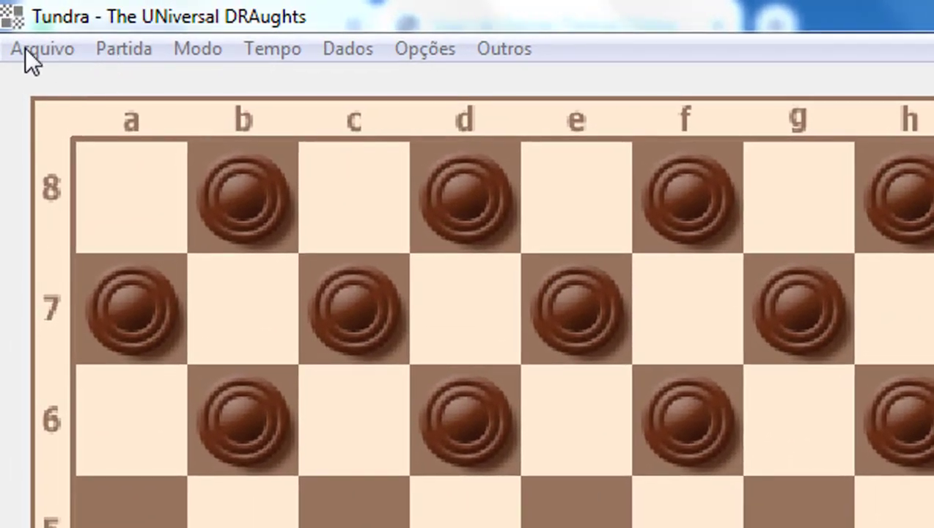
Open the saved game alma..tg from the Abertura-Alma folder
left_click(30, 52)
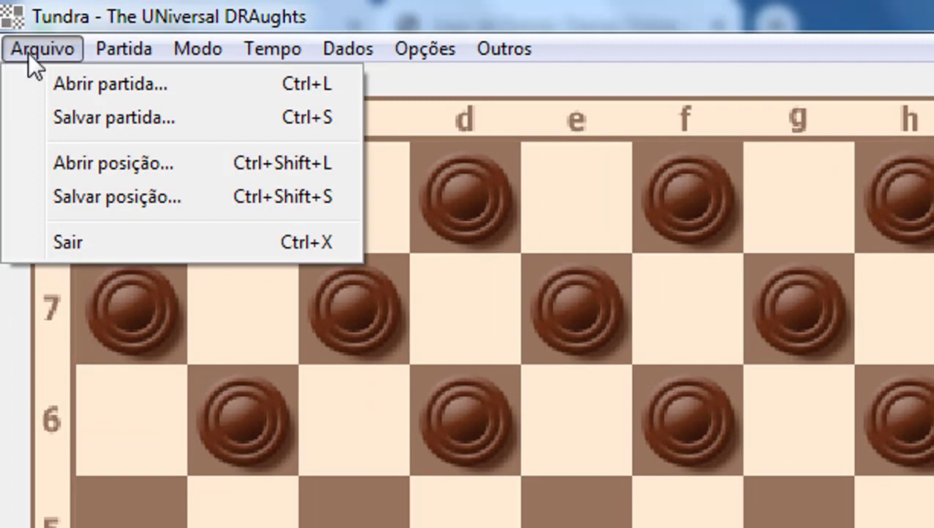
left_click(66, 85)
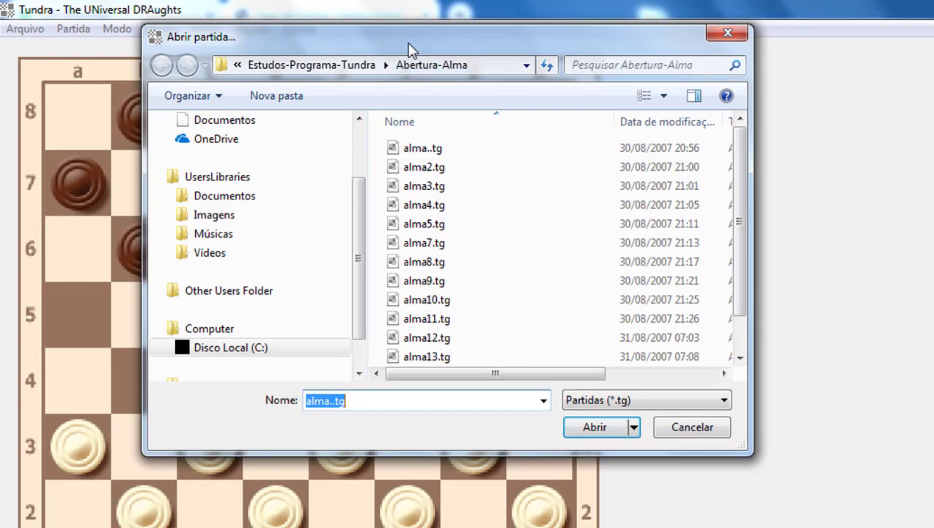
left_click_drag(409, 49, 491, 51)
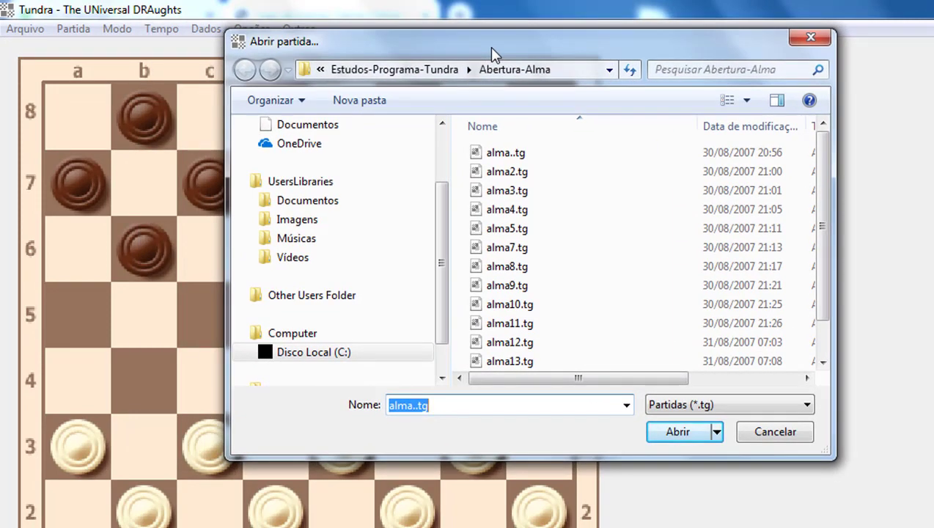
left_click(491, 171)
left_click(492, 153)
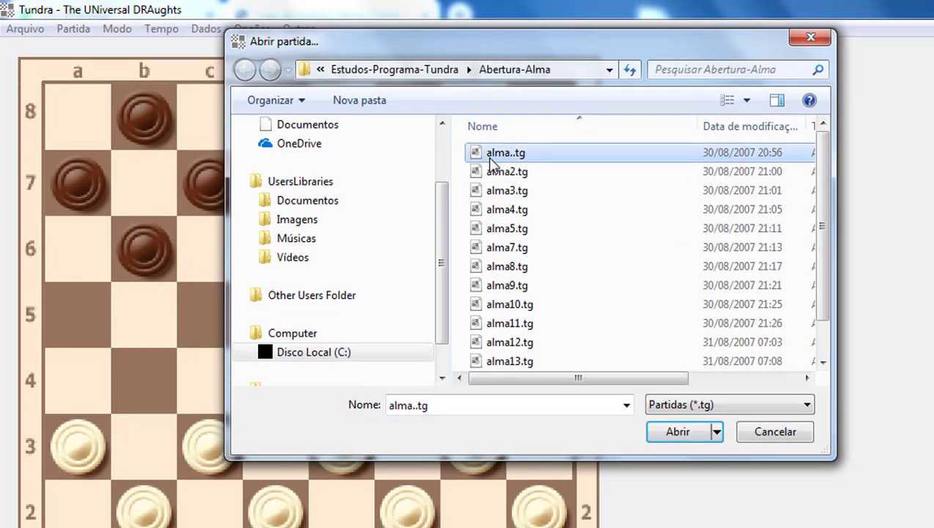
double_click(493, 155)
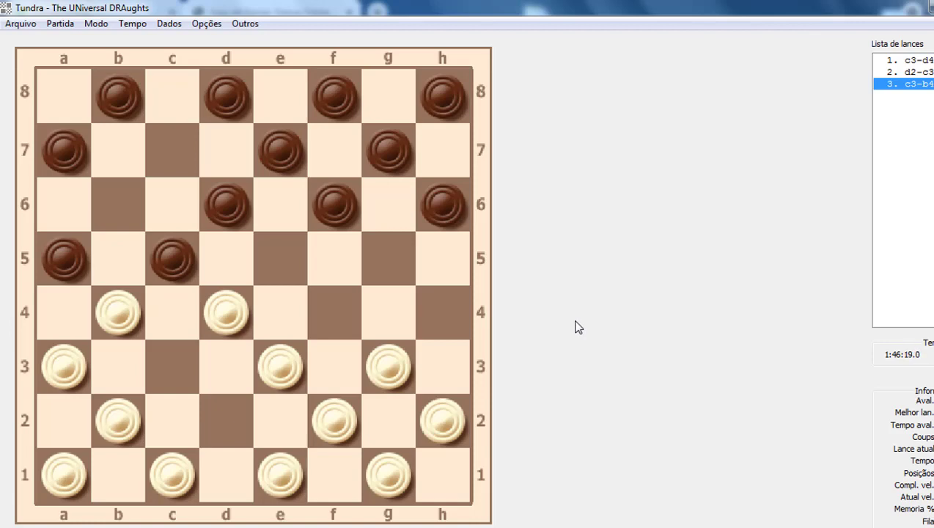
Switch to Windows Explorer and open the Abertura-Alma folder inside Estudos-Programa-Tundra
left_click(294, 512)
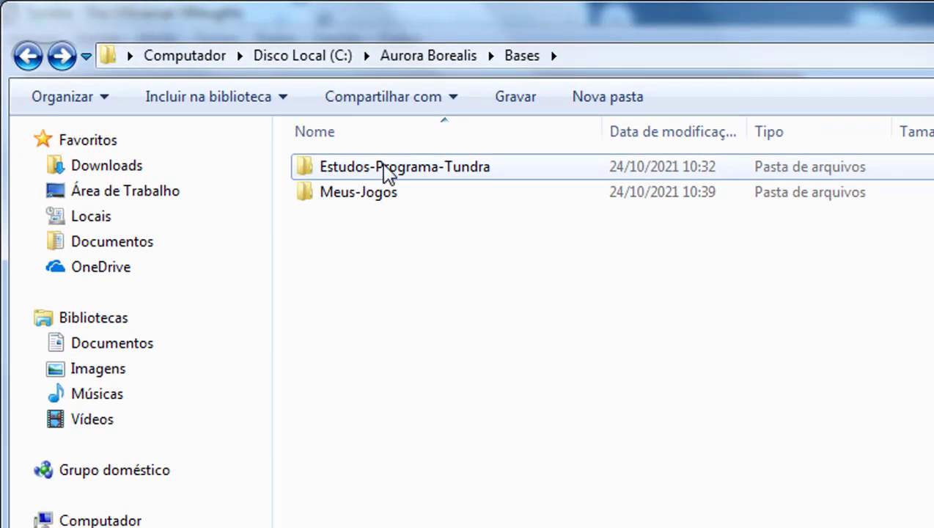
double_click(359, 176)
mouse_move(391, 201)
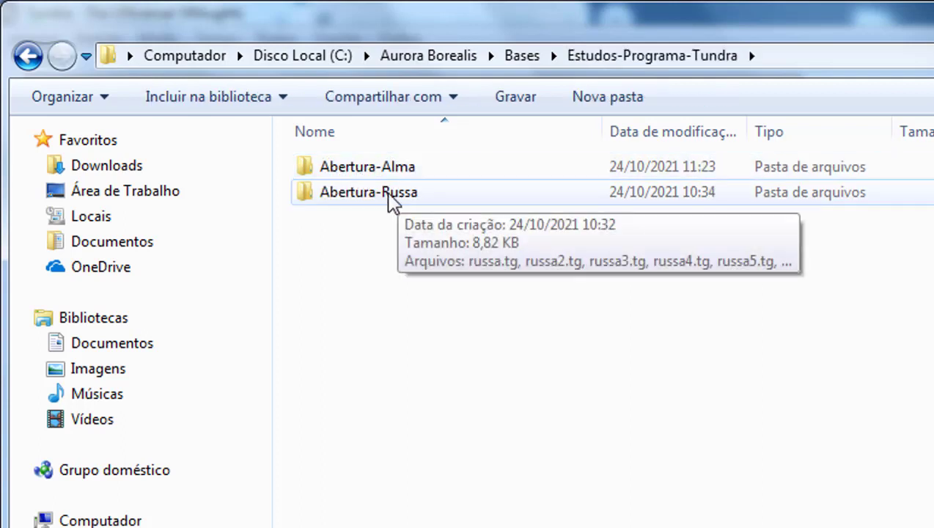
left_click(366, 170)
mouse_move(348, 199)
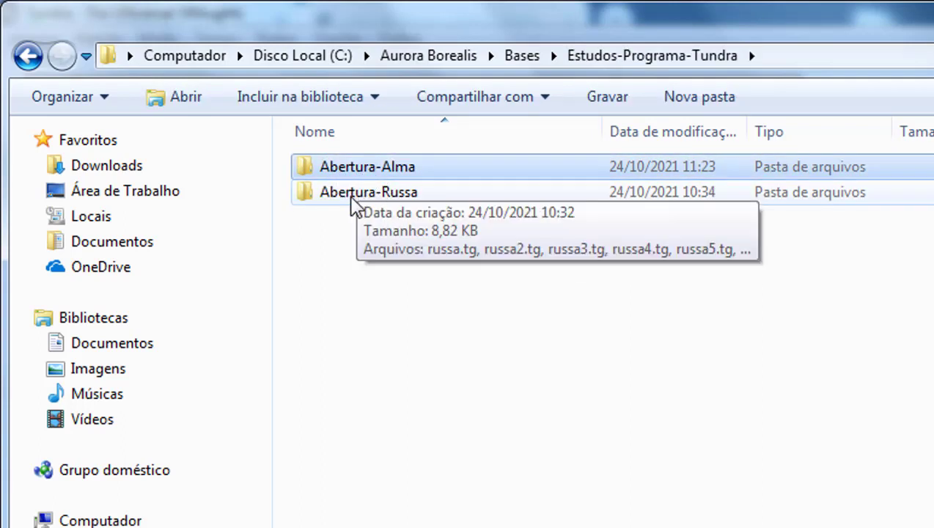
double_click(359, 169)
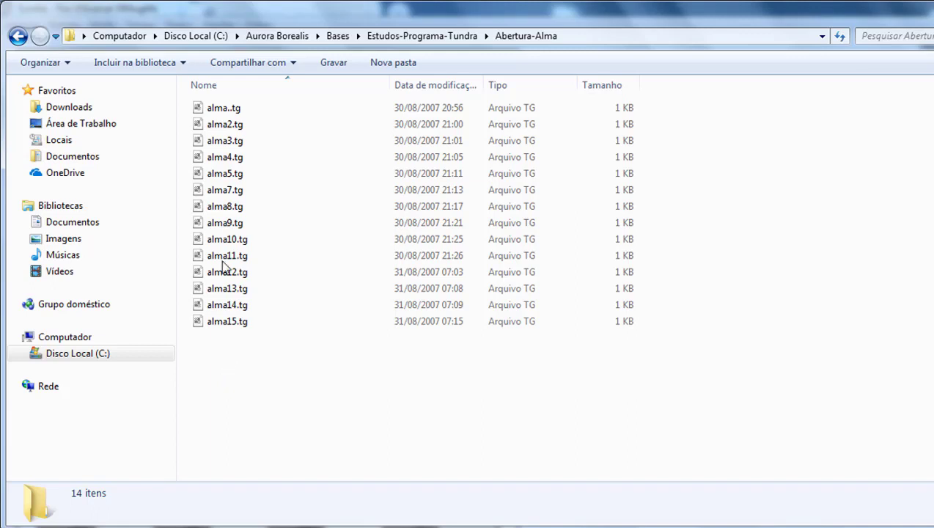
Rename the file alma..tg as alma..pdn and accept the extension change
left_click(232, 111)
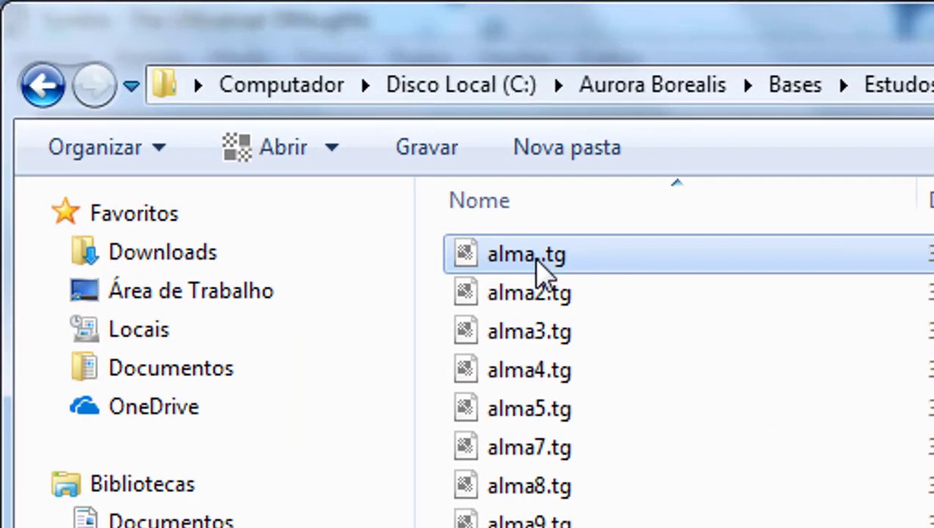
left_click(579, 265)
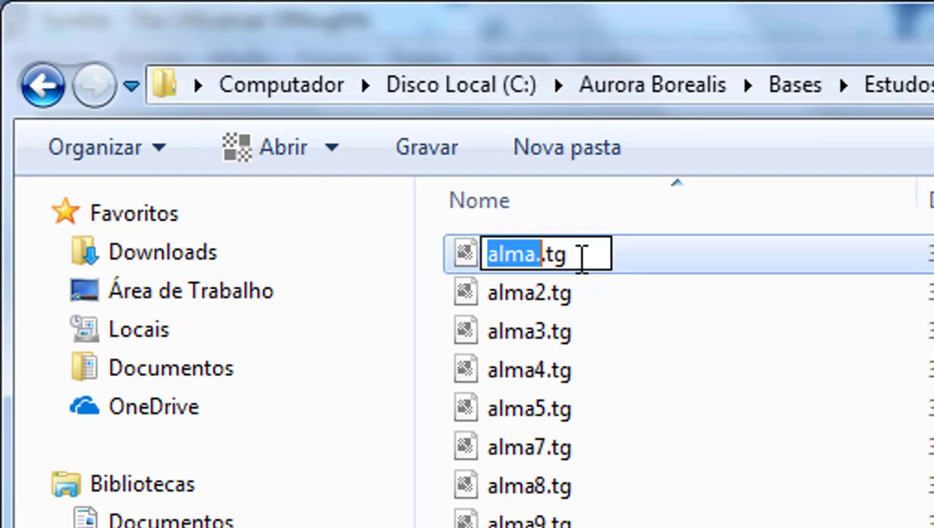
left_click(579, 258)
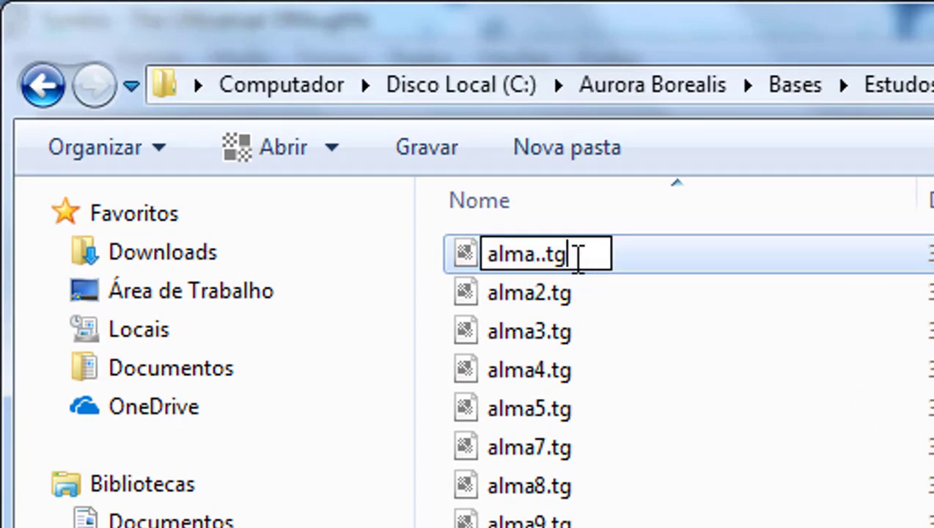
left_click_drag(579, 258, 554, 258)
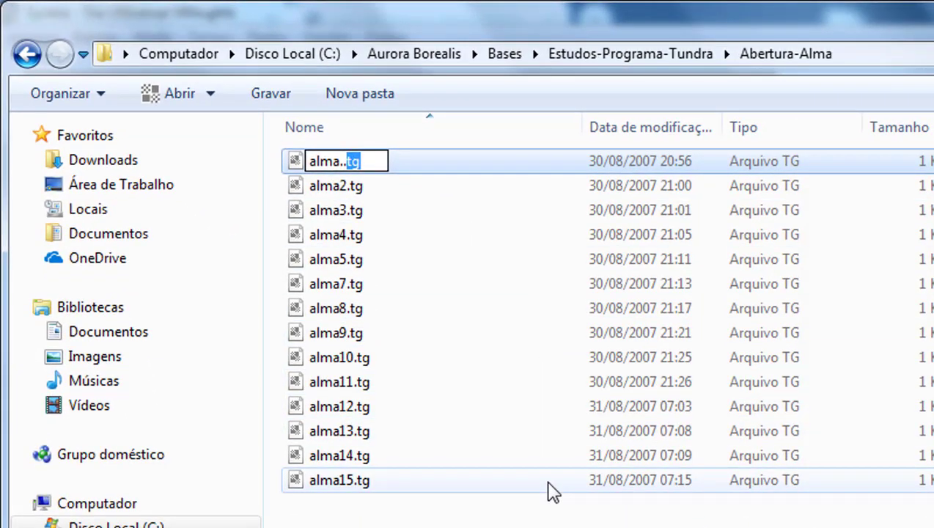
type("pdn")
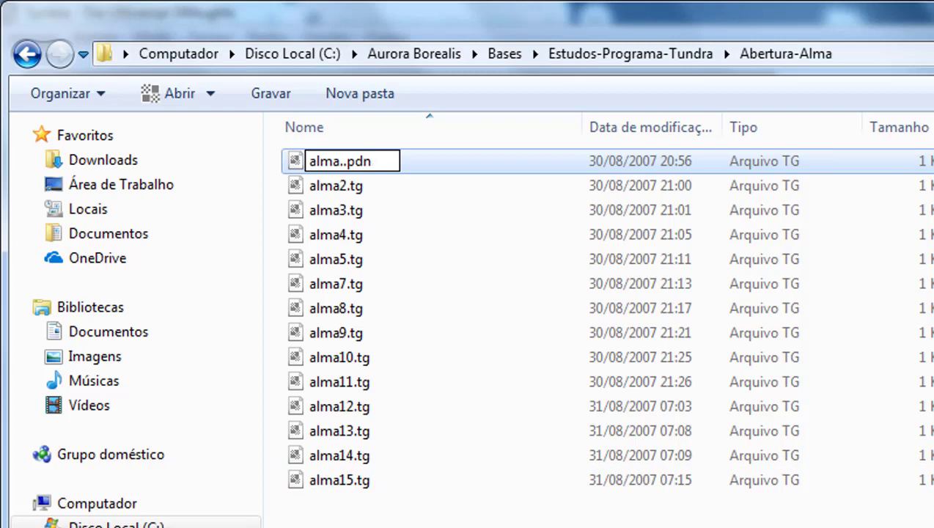
key("Return")
left_click(922, 447)
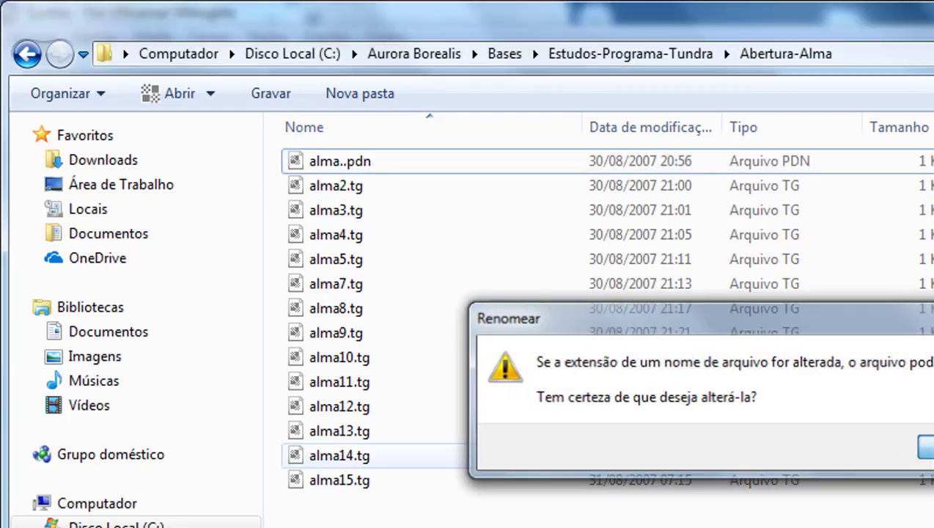
Open alma..pdn in Notepad, look through its move list and return to the folder
left_click(331, 168)
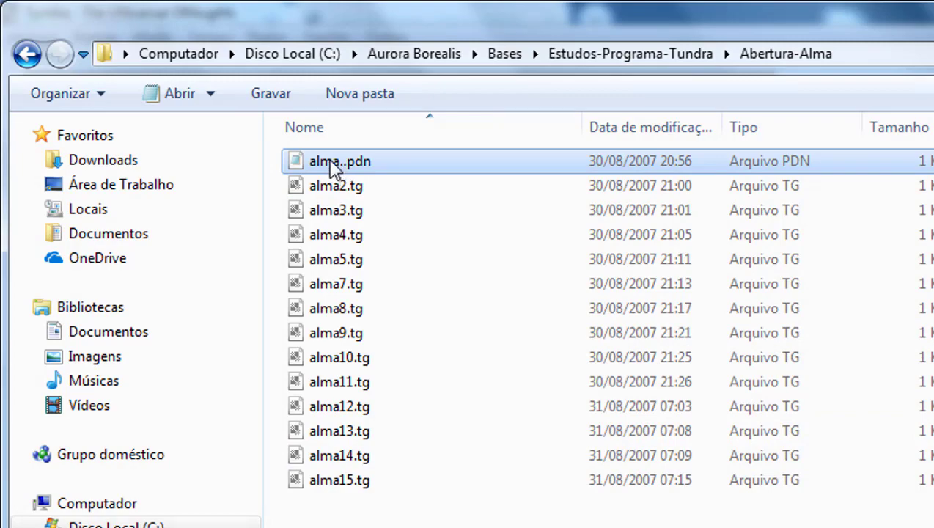
double_click(333, 162)
scroll(895, 202, "down", 3)
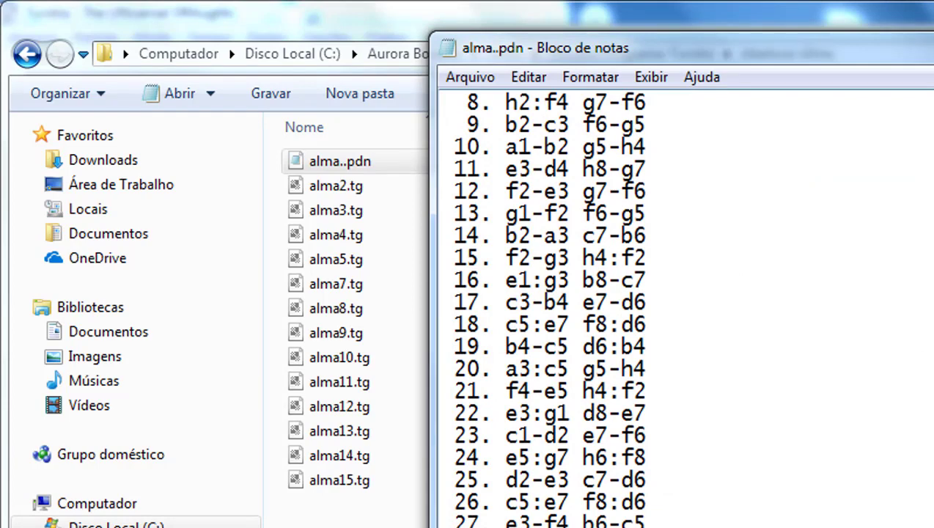
scroll(540, 308, "up", 3)
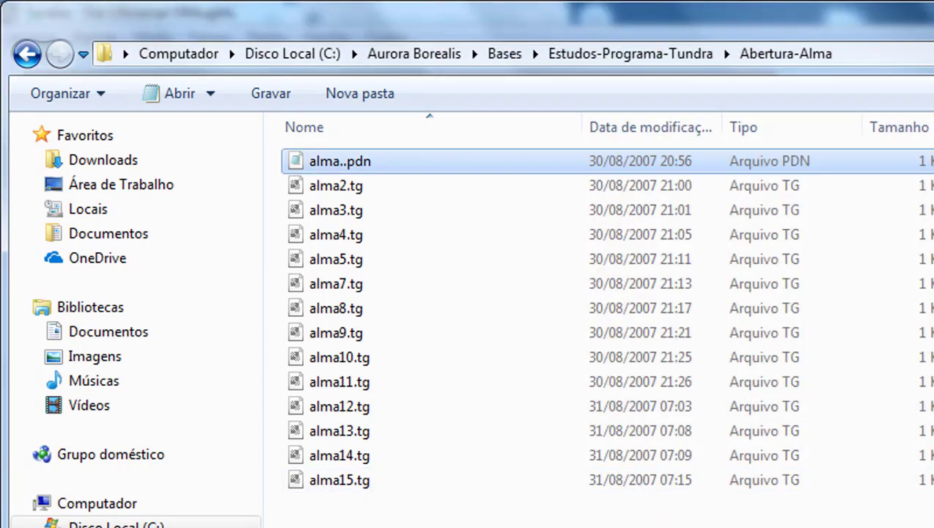
key("ctrl+space")
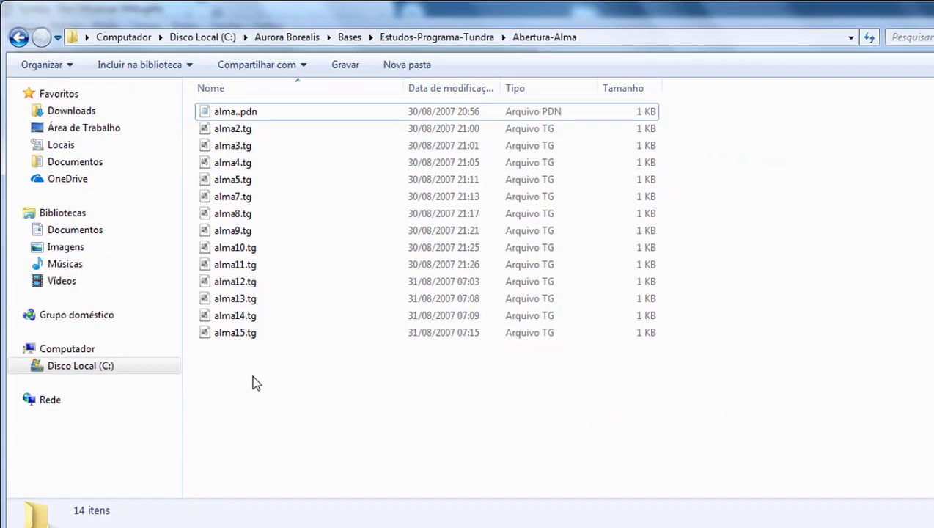
left_click(242, 129)
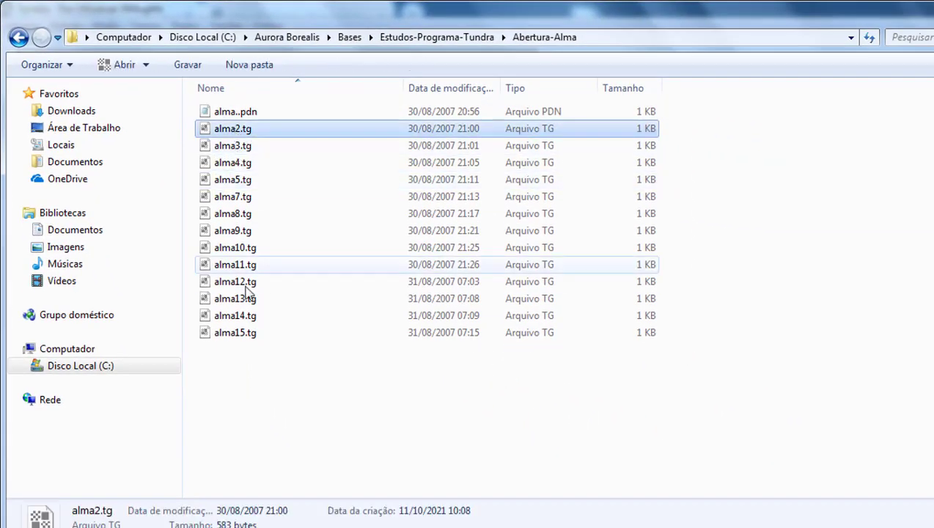
left_click(251, 138)
left_click(247, 369)
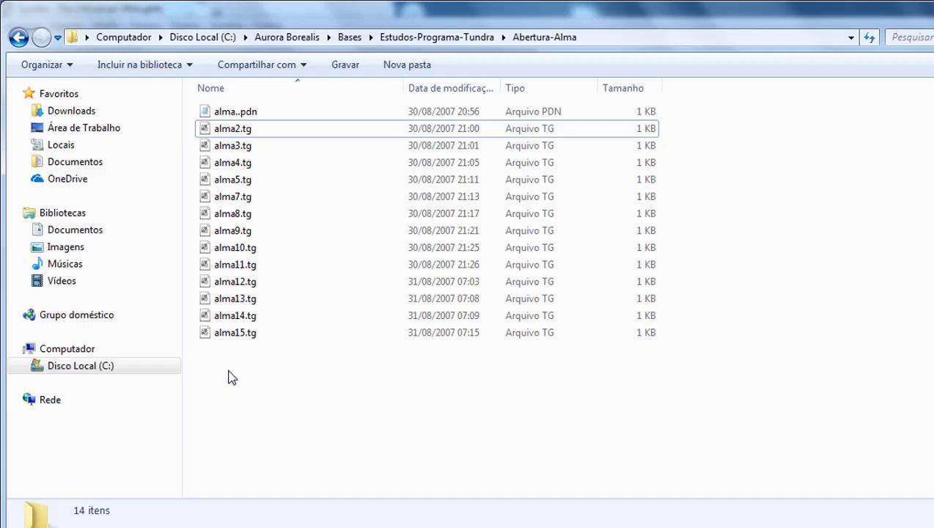
Create a new text document named Renomear.txt in the Abertura-Alma folder
right_click(237, 376)
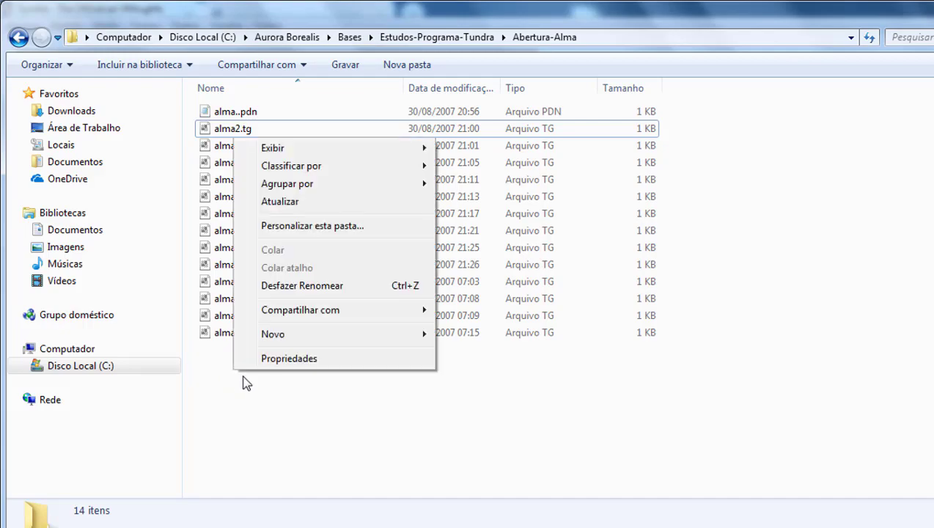
left_click(527, 427)
right_click(292, 401)
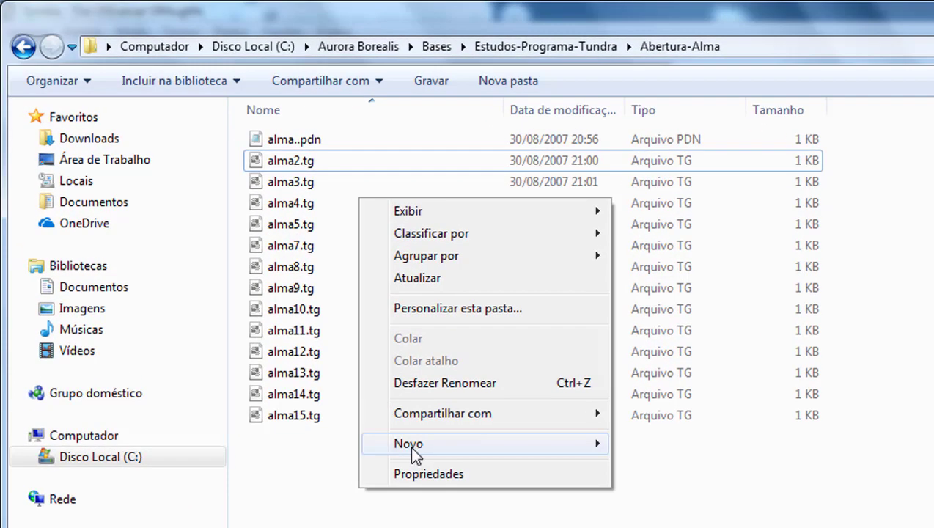
mouse_move(325, 360)
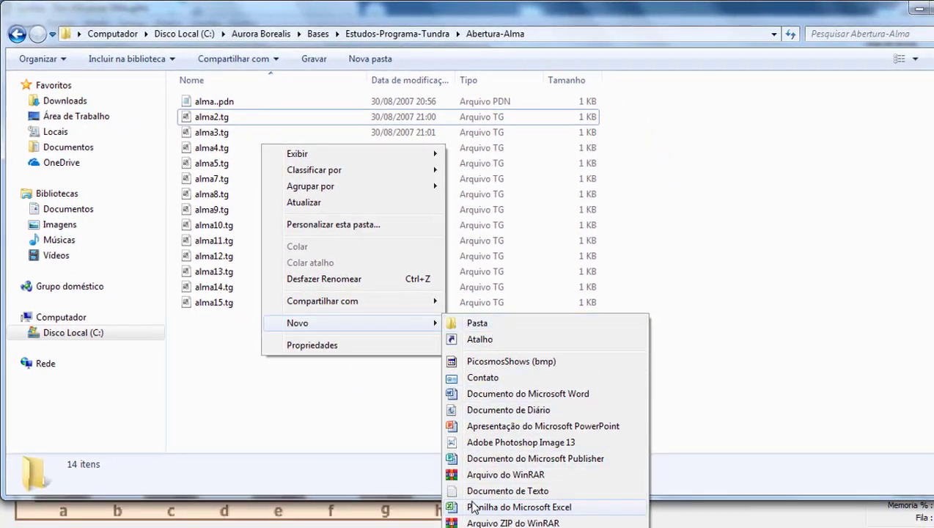
left_click(481, 491)
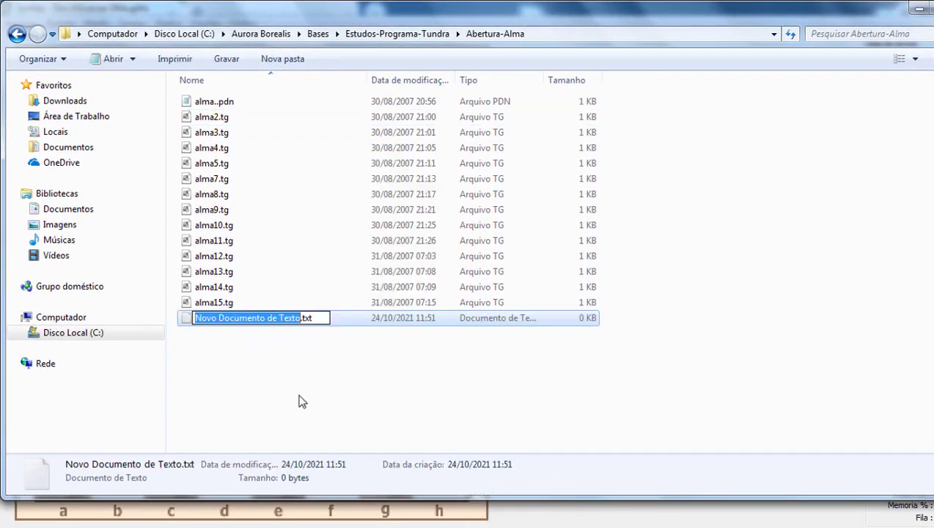
type("Ren")
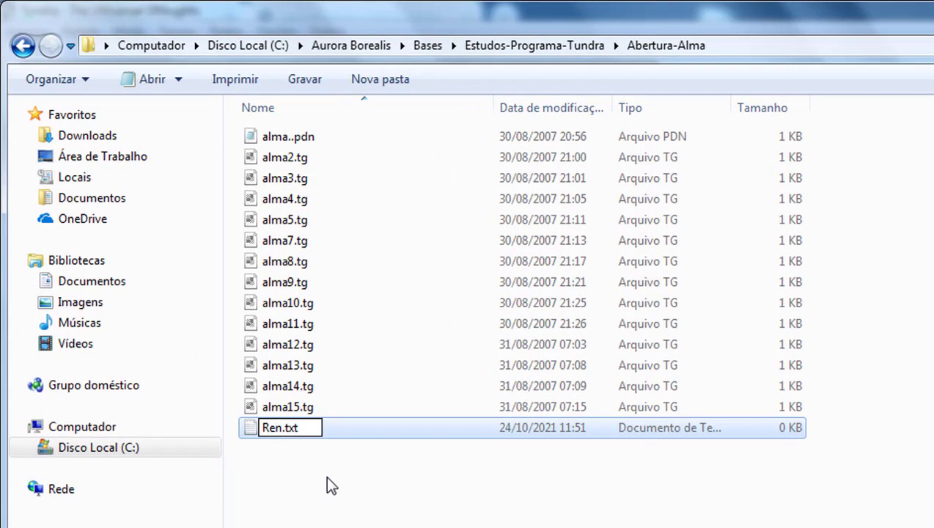
type("omear")
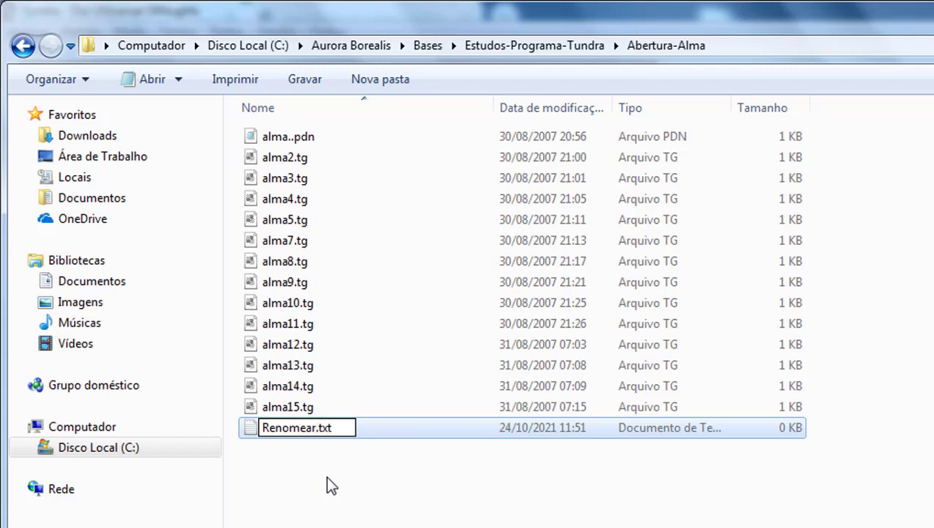
left_click(279, 502)
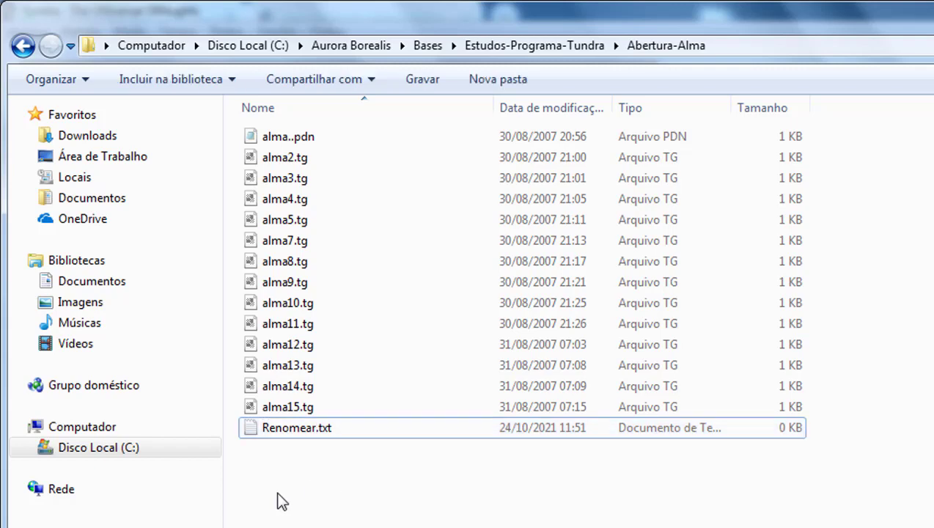
Open Renomear.txt in Notepad and write the batch rename command "ren *.tg *.pdn"
double_click(293, 429)
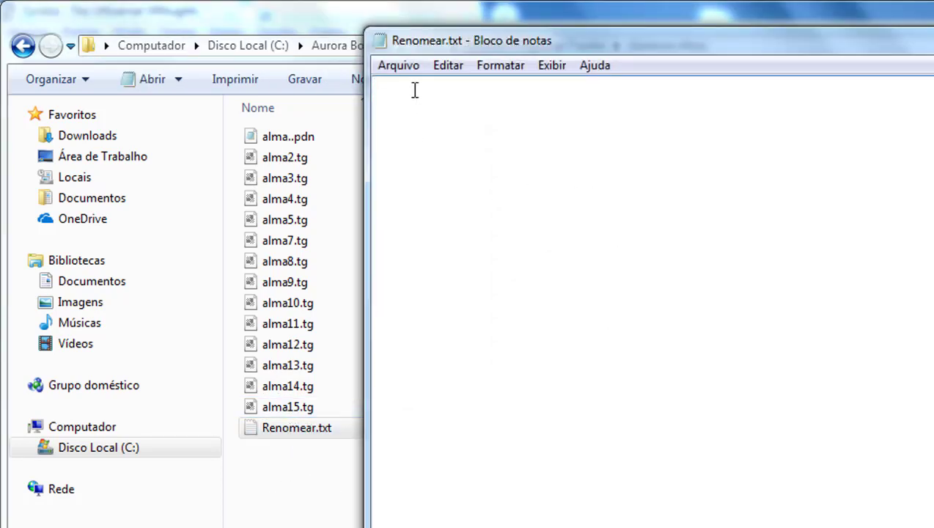
type("re")
type("n")
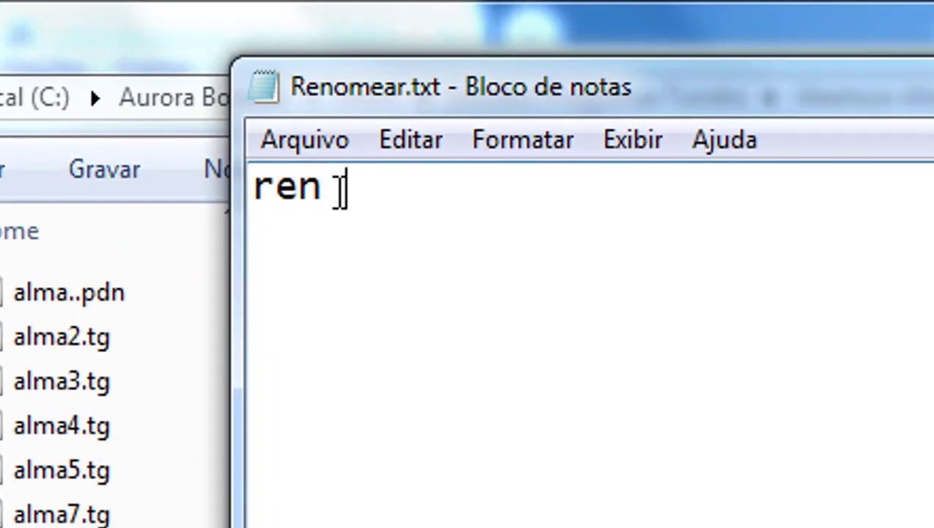
type(" *.t")
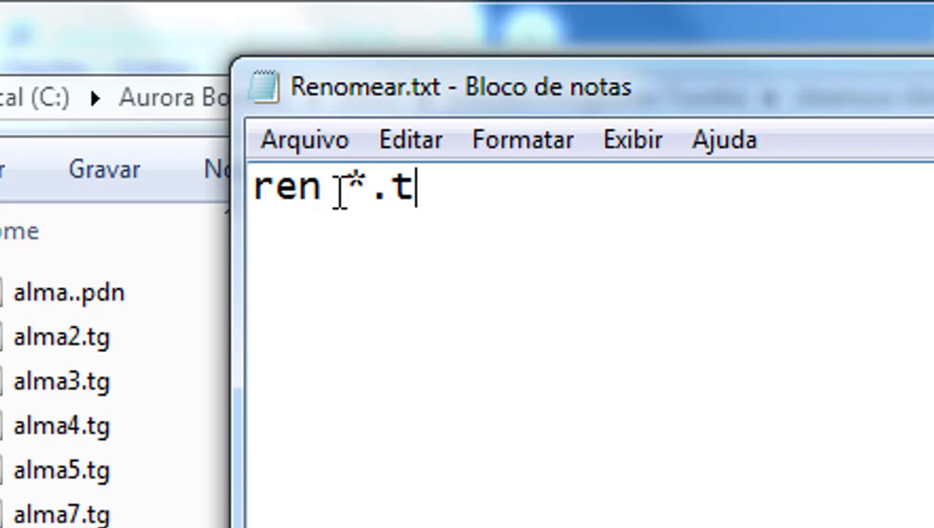
type("g")
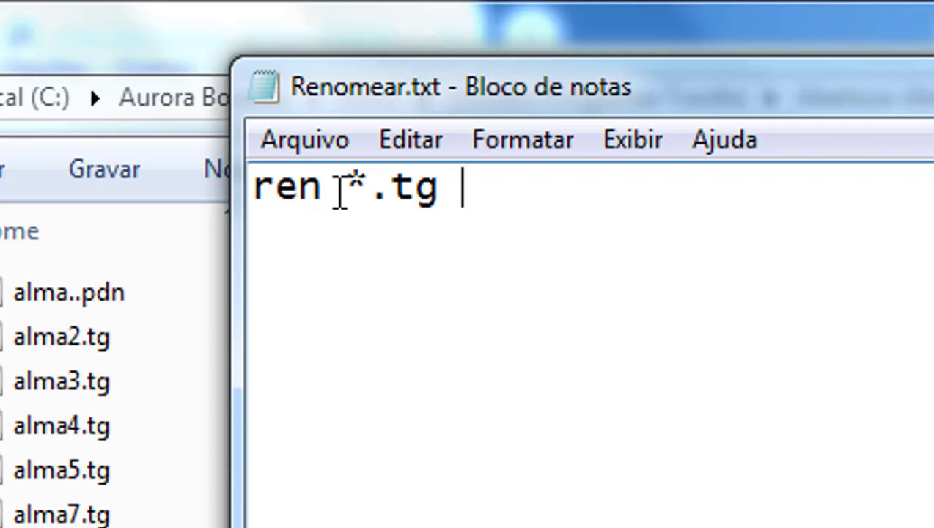
type(" *.")
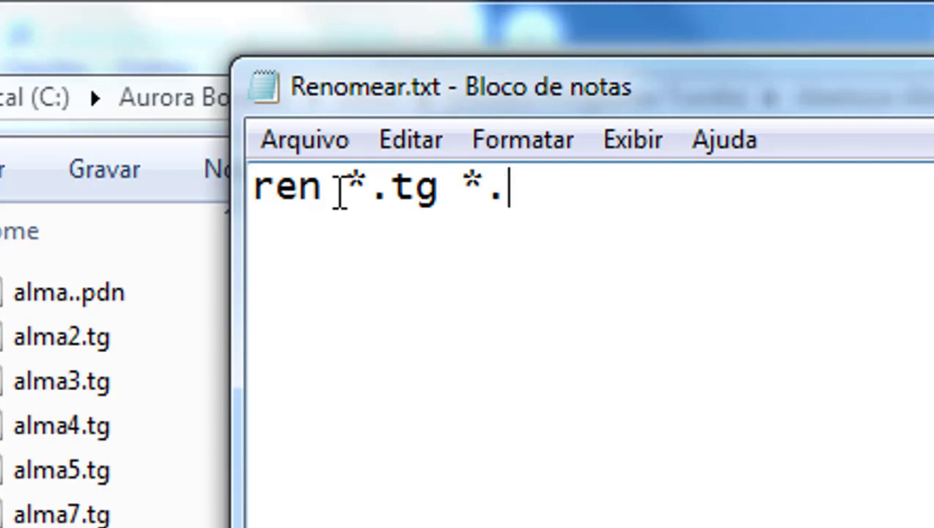
type("pdn")
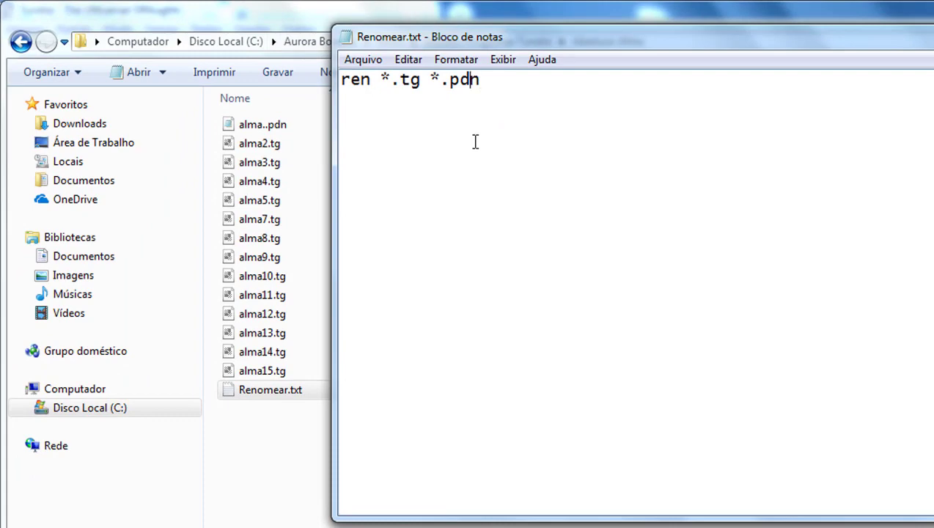
left_click_drag(341, 80, 499, 82)
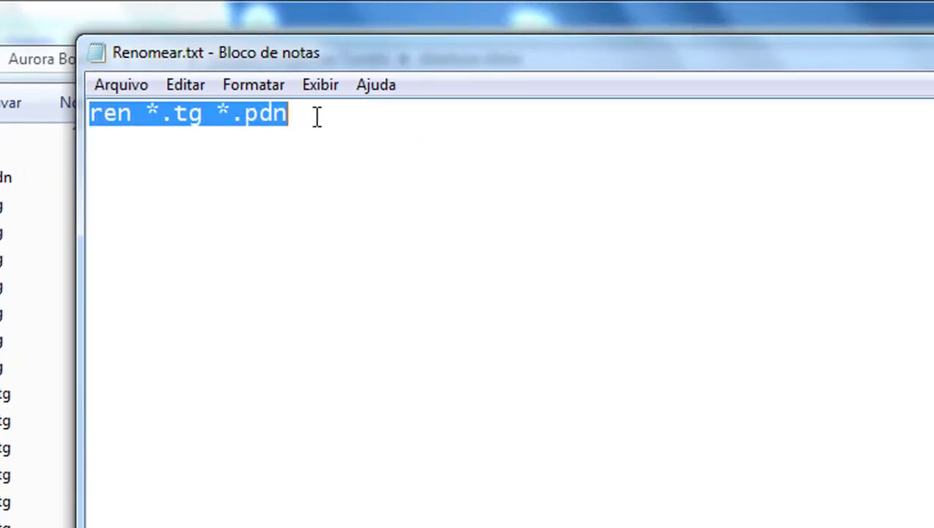
Save the rename command as Renomear.bat in the Abertura-Alma folder and close Notepad
left_click(335, 147)
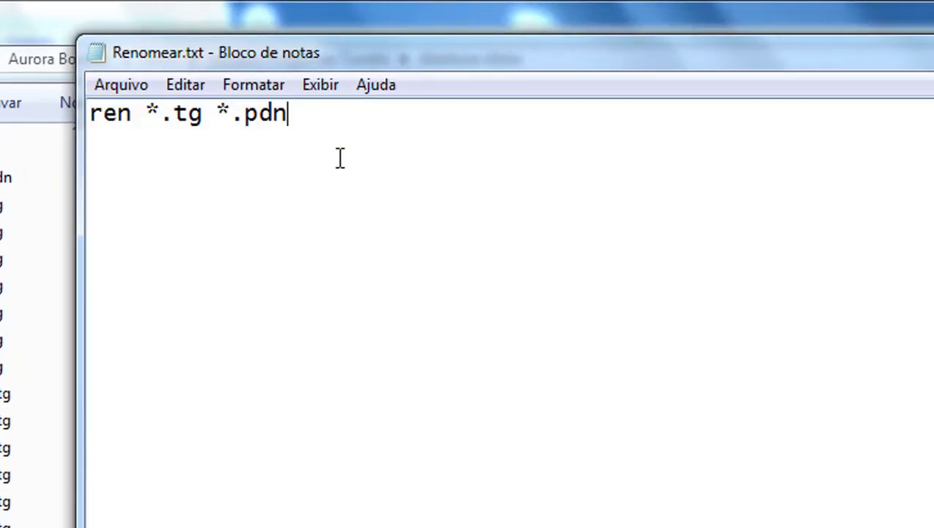
left_click(120, 87)
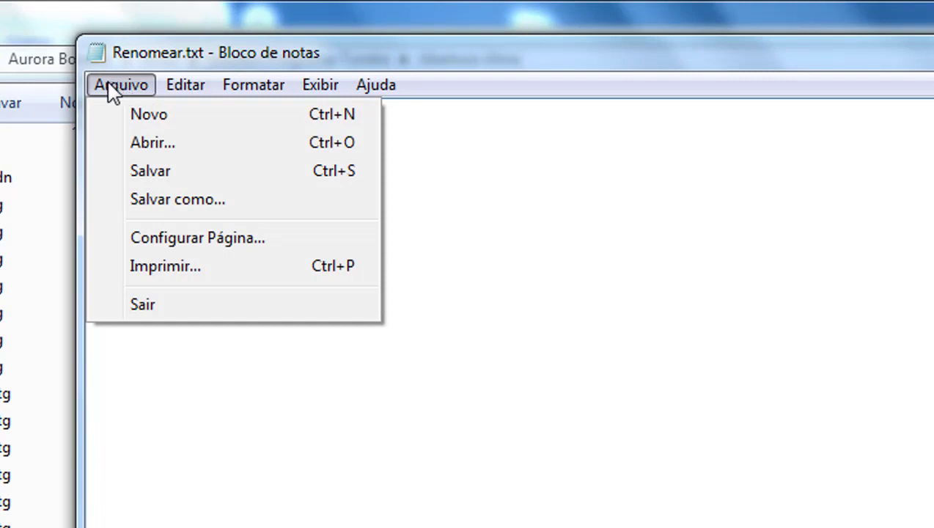
left_click(150, 203)
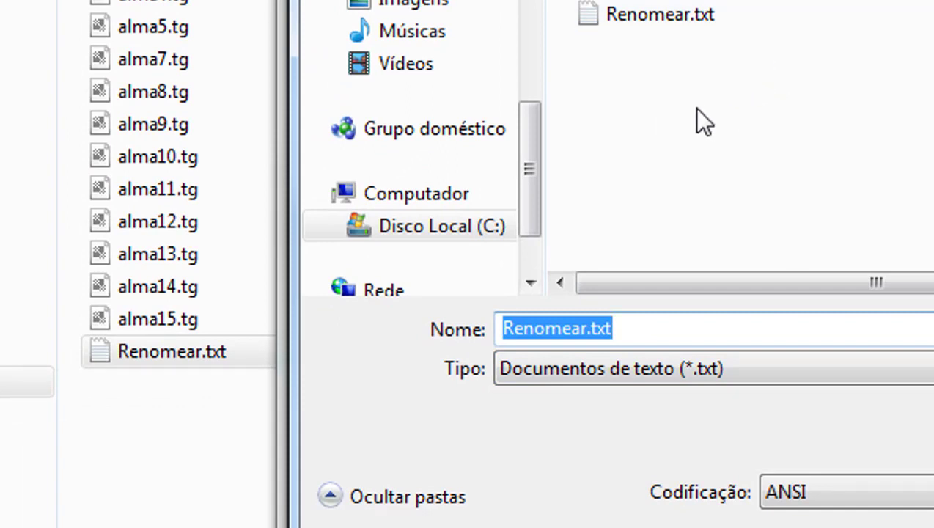
left_click_drag(635, 328, 594, 331)
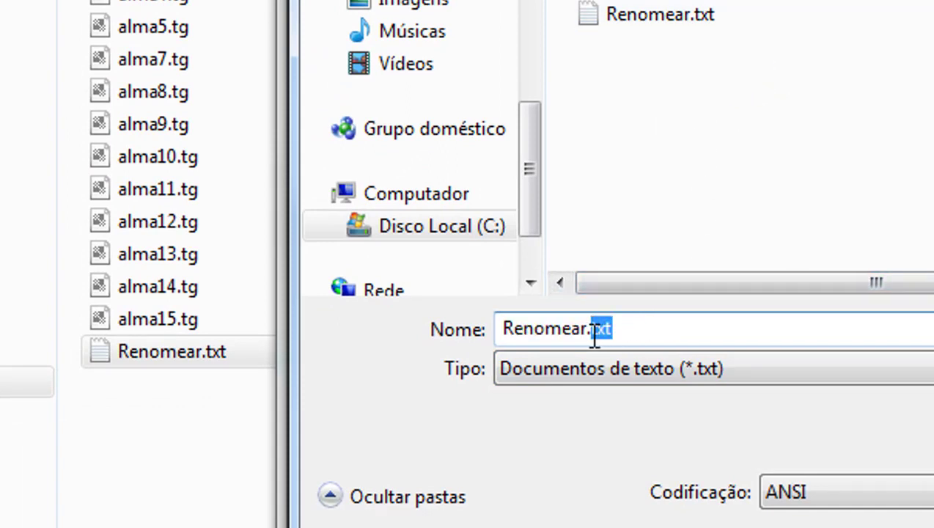
type("bat")
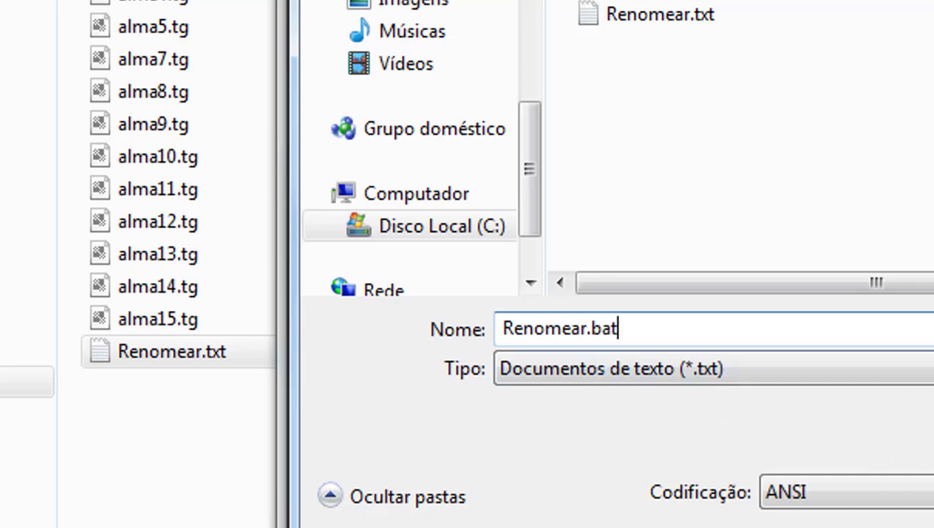
key("Return")
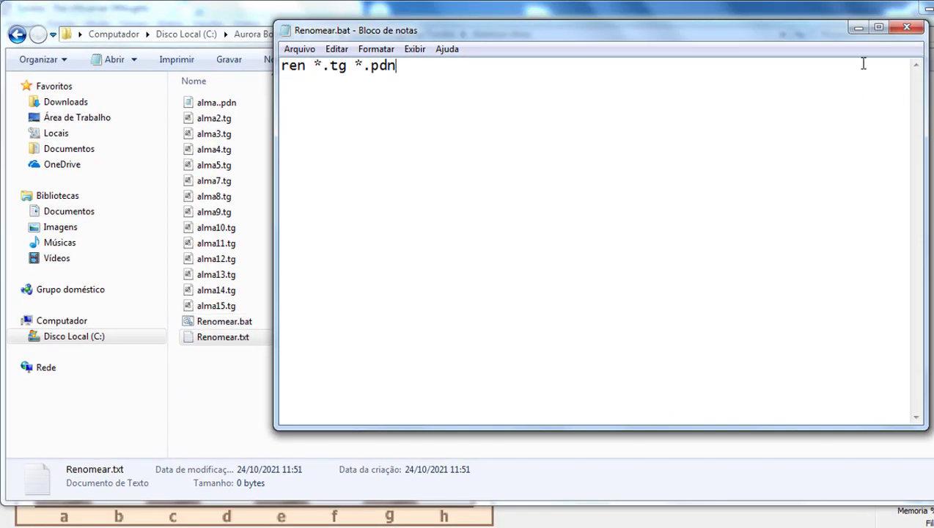
left_click(906, 27)
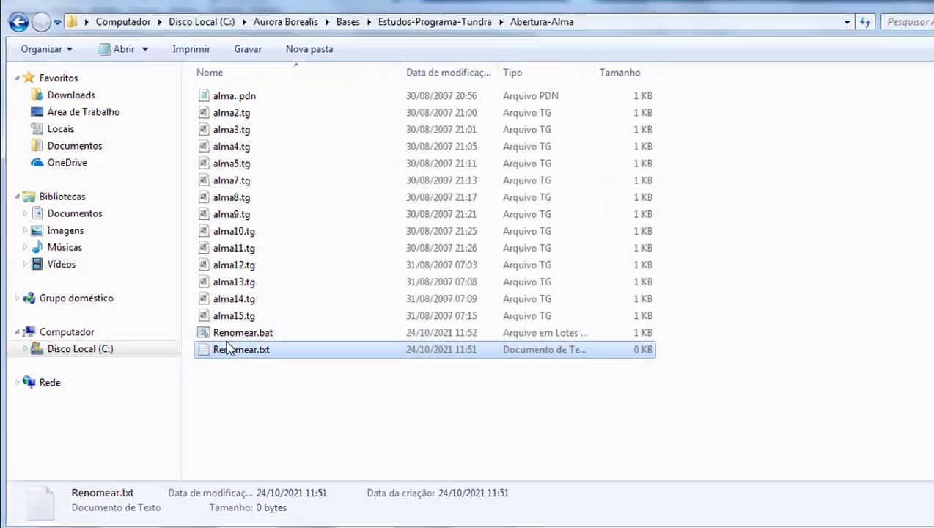
Delete the file Renomear.txt from the Abertura-Alma folder
left_click(222, 333)
left_click(222, 351)
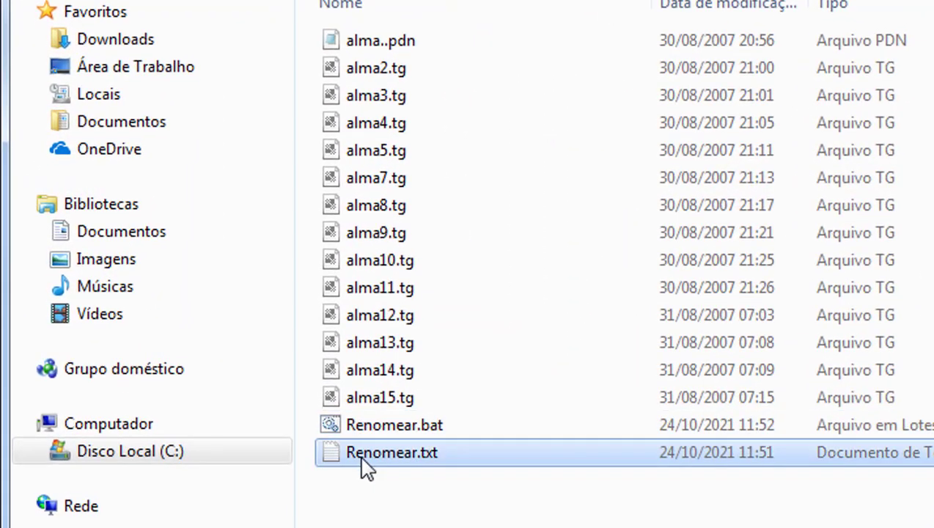
key("Delete")
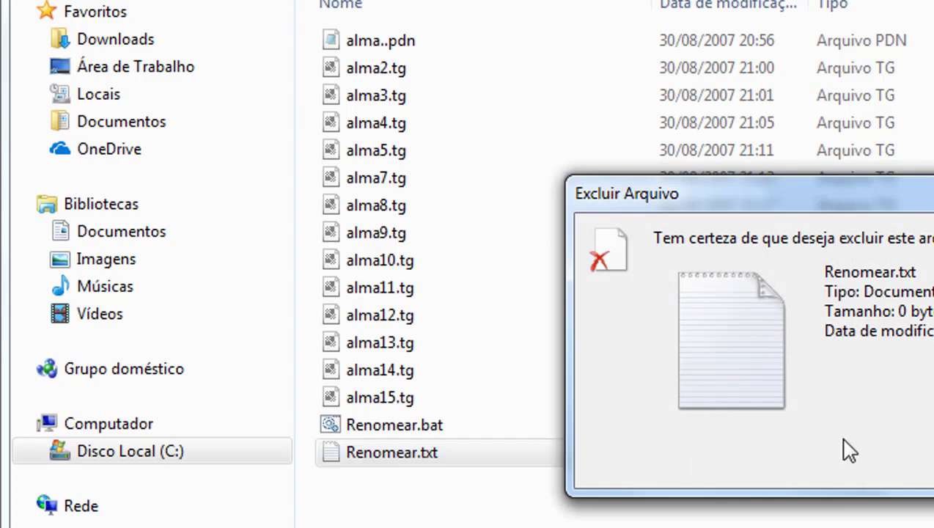
key("Return")
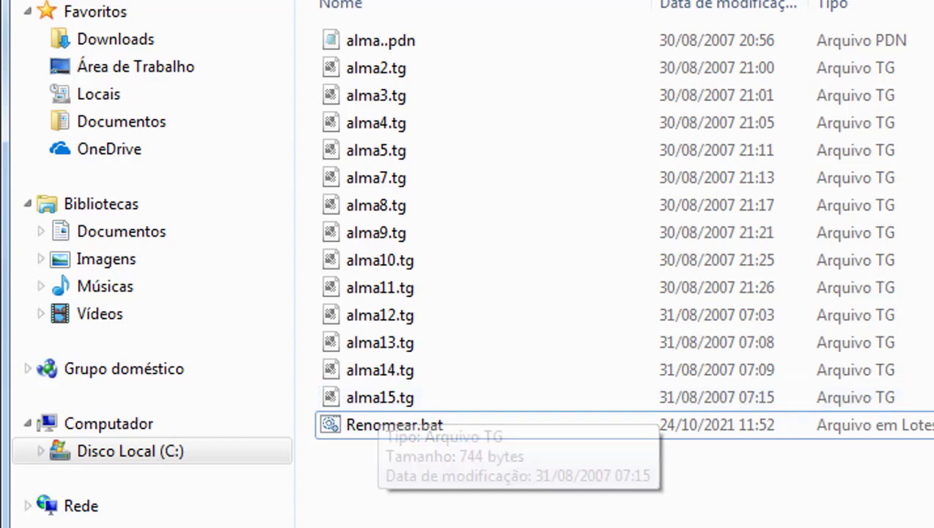
Run Renomear.bat to convert the .tg files in the Abertura-Alma folder to .pdn
left_click(380, 44)
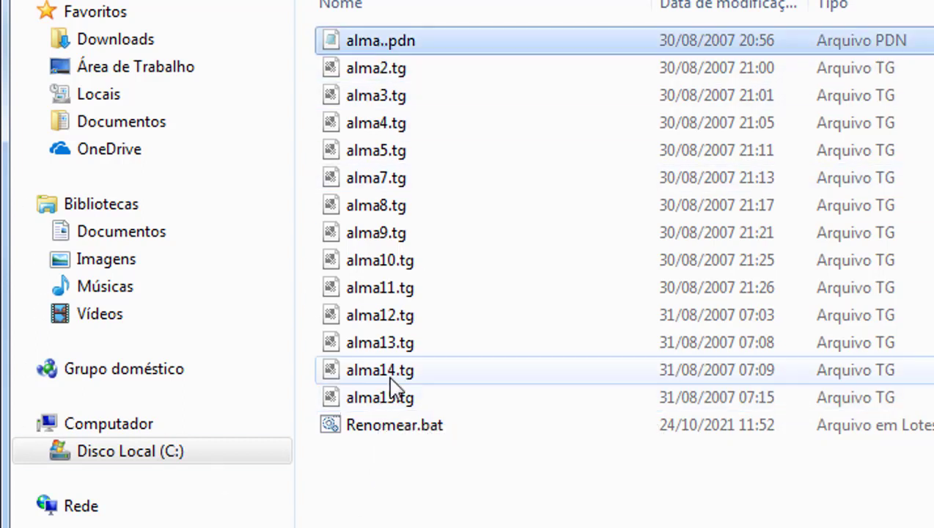
left_click(366, 401)
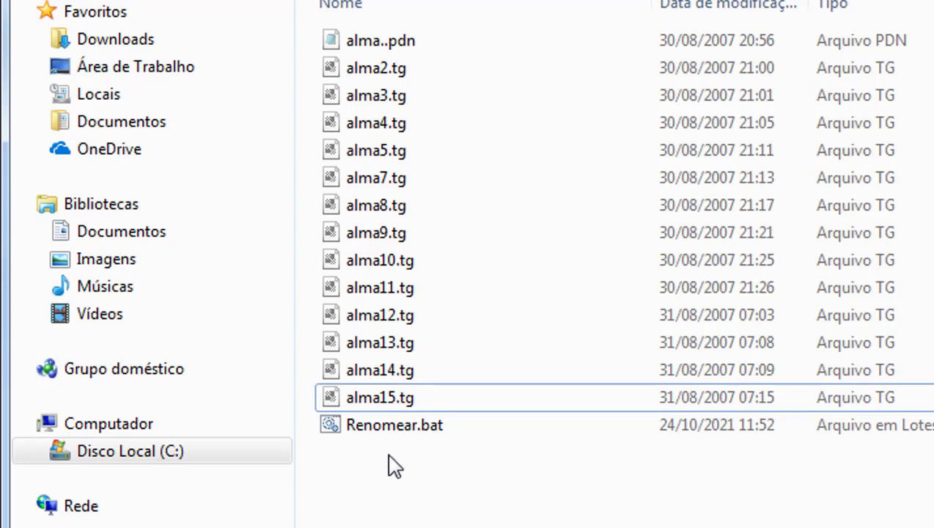
left_click(383, 434)
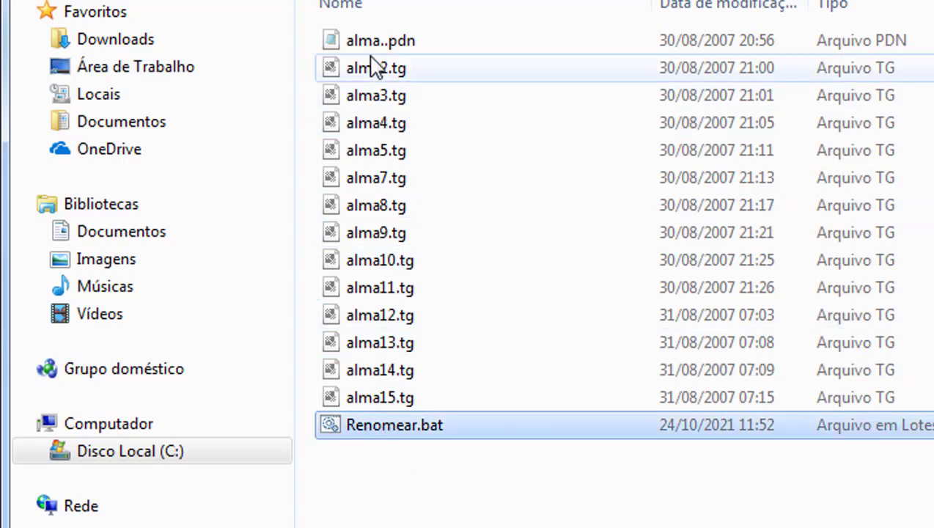
double_click(370, 433)
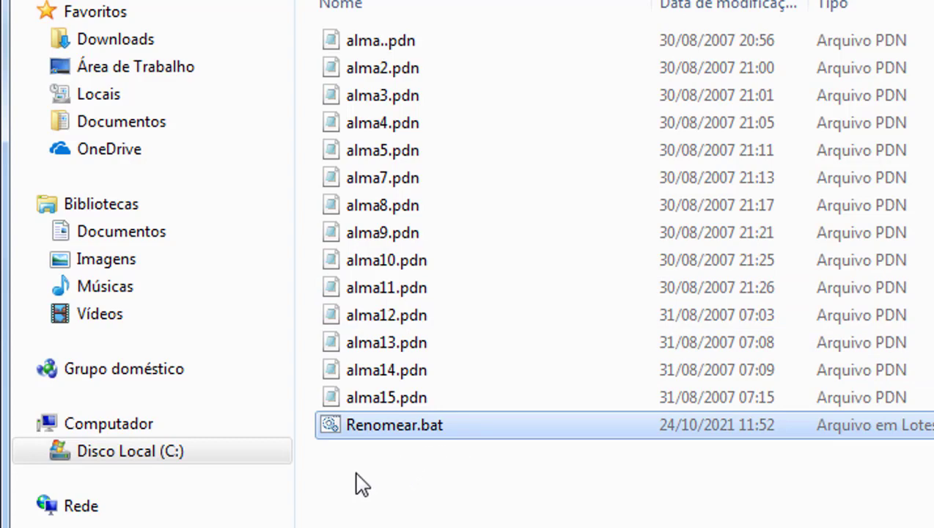
Copy Renomear.bat from the Abertura-Alma folder into the Abertura-Russa folder
right_click(366, 425)
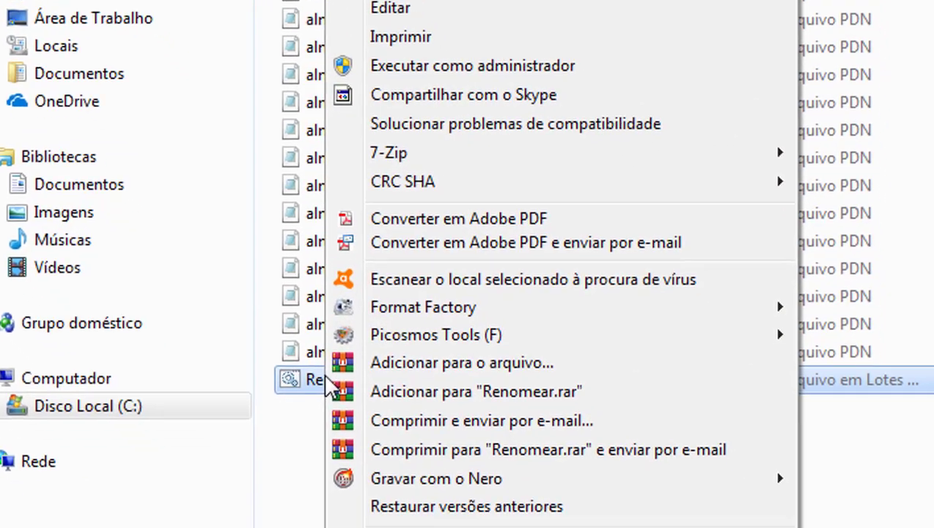
left_click(279, 444)
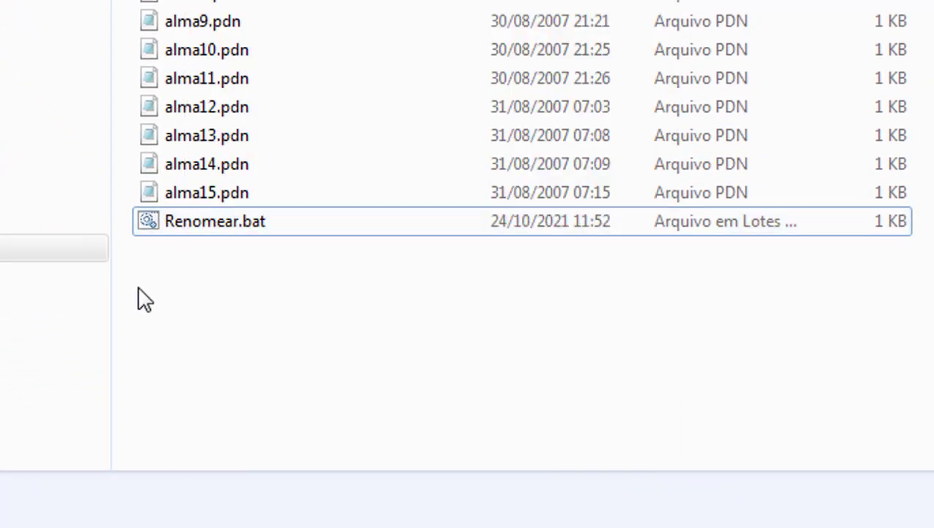
left_click(157, 218)
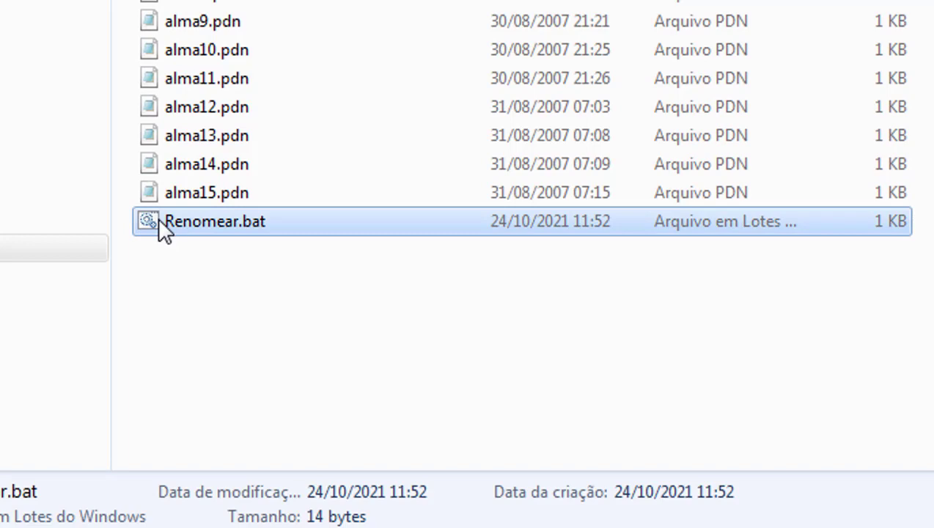
right_click(158, 218)
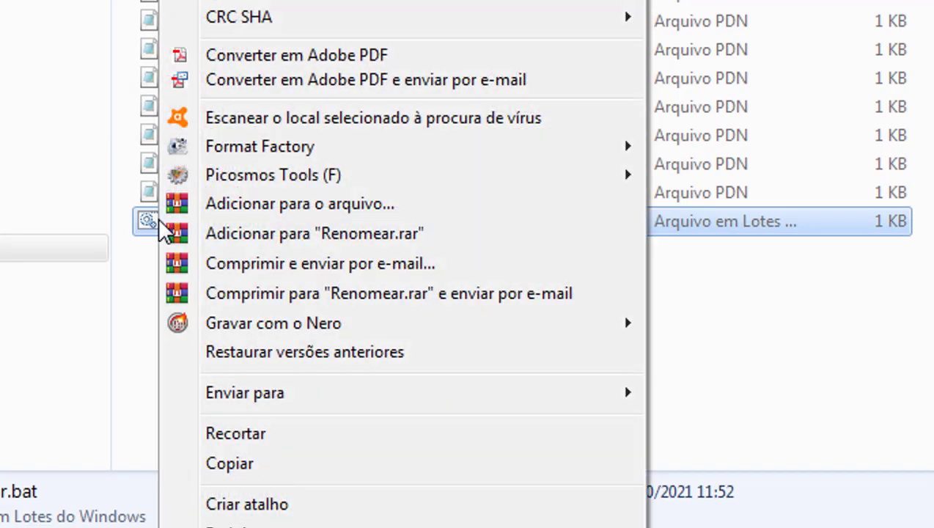
left_click(237, 469)
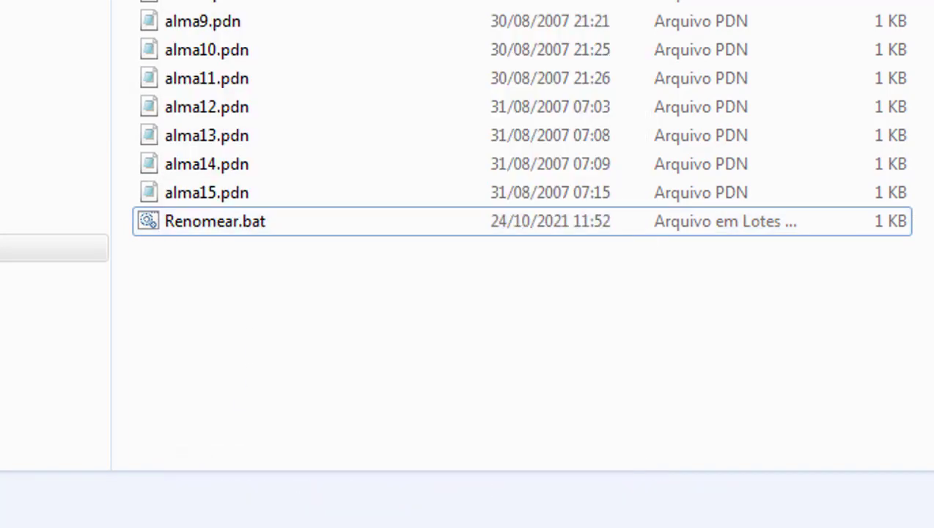
key("BackSpace")
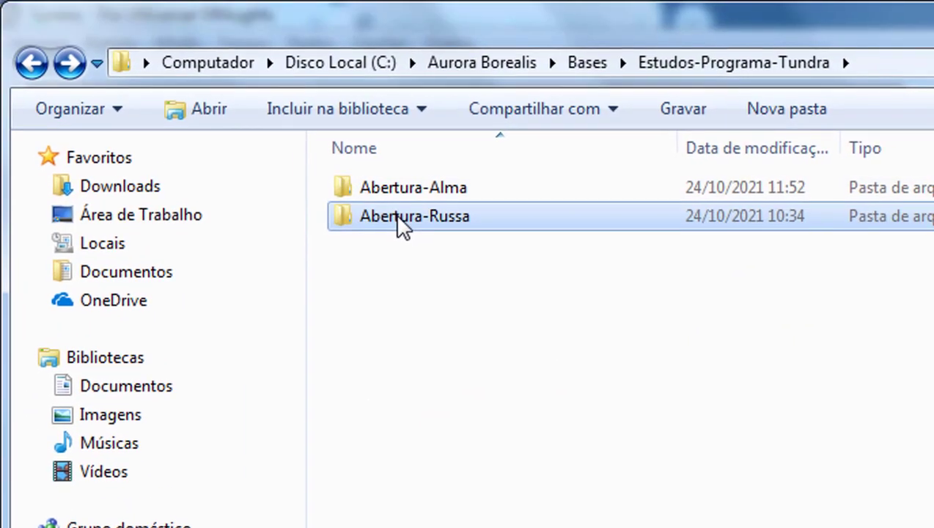
double_click(323, 59)
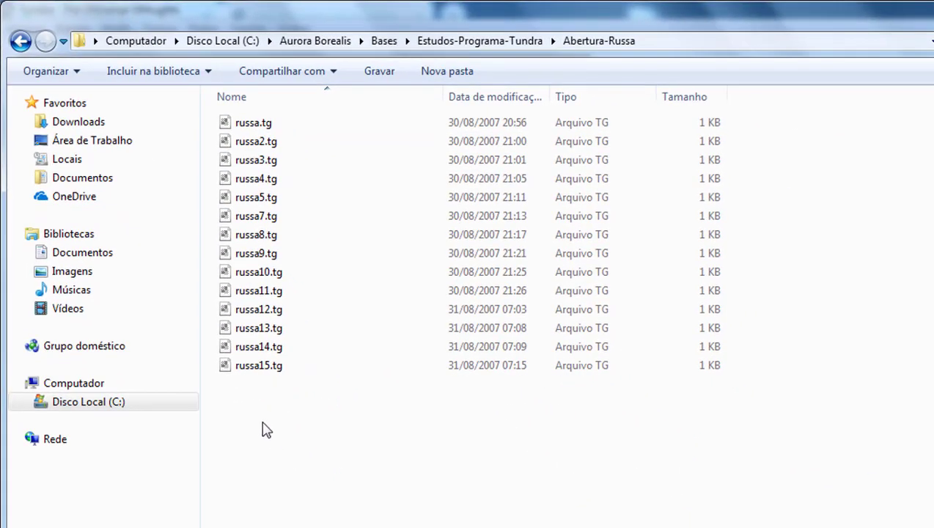
right_click(249, 414)
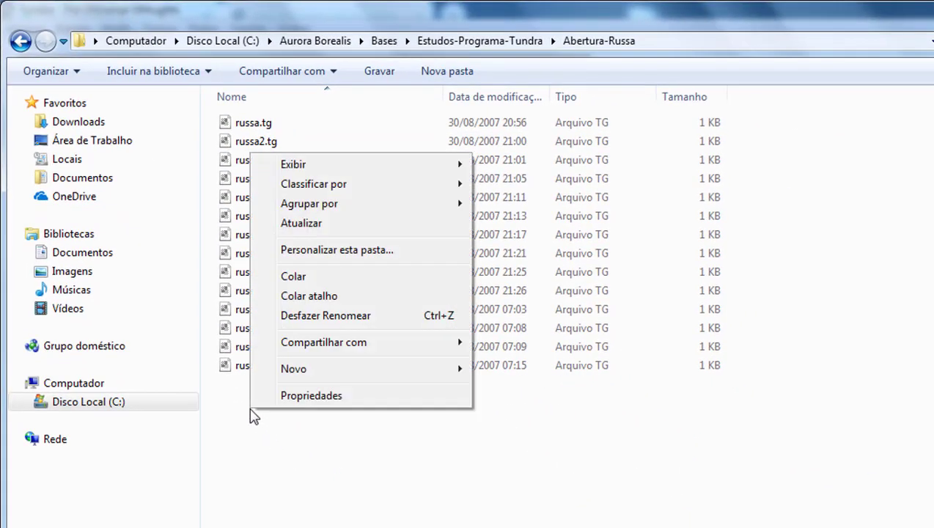
left_click(300, 274)
left_click(291, 432)
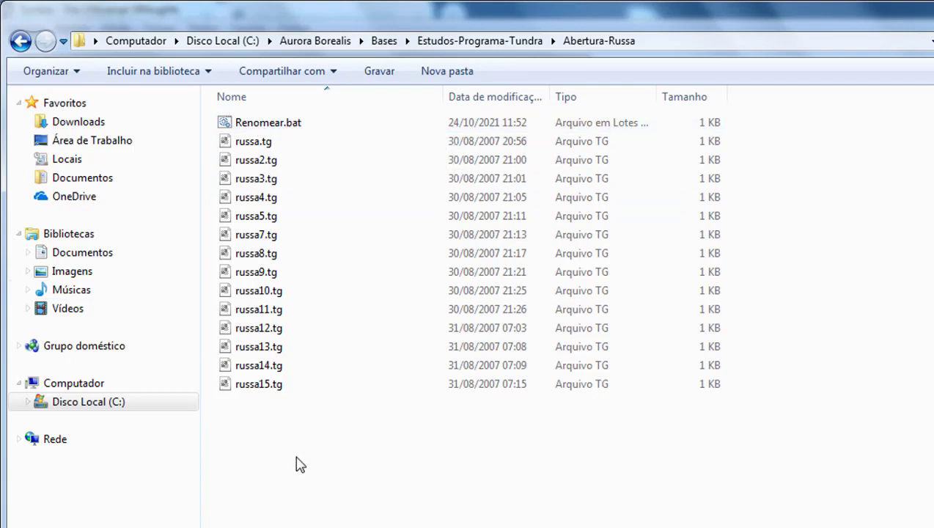
Run Renomear.bat in the Abertura-Russa folder to change its .tg game files to .pdn
left_click(242, 368)
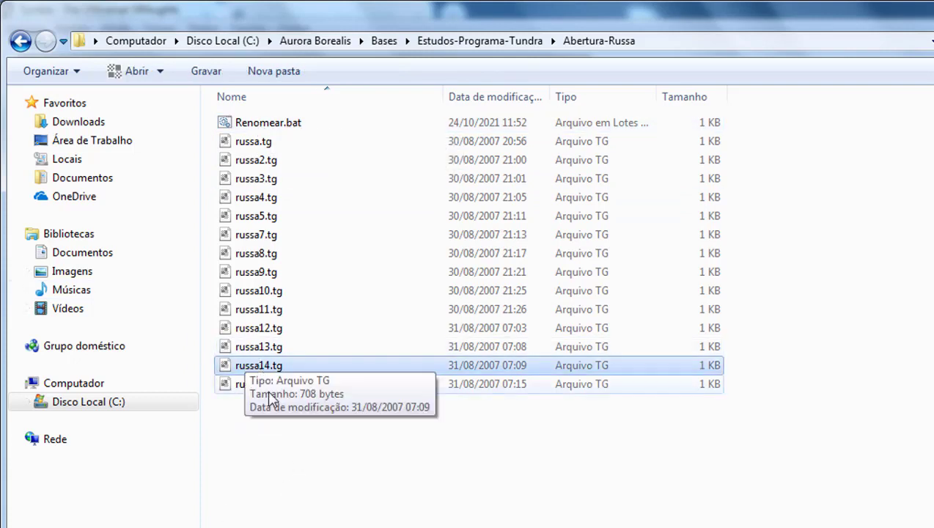
left_click(323, 396)
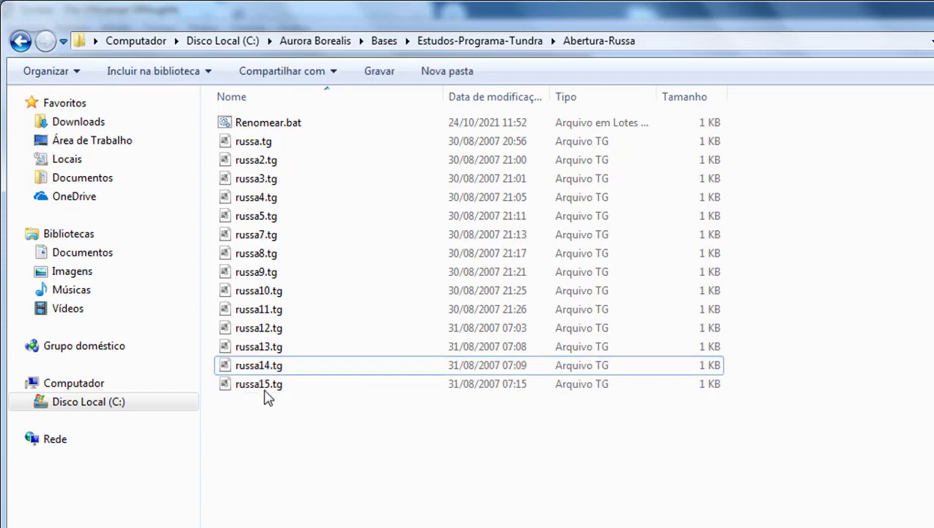
left_click(256, 124)
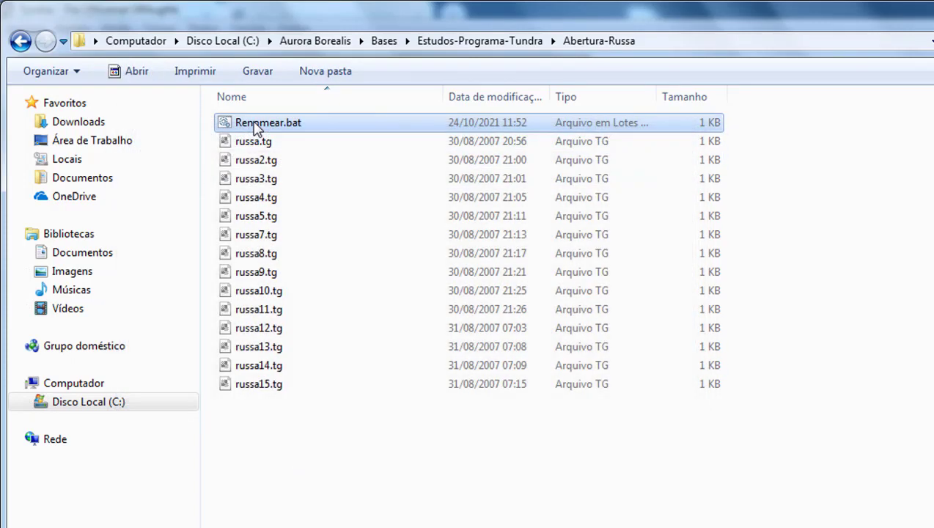
double_click(255, 124)
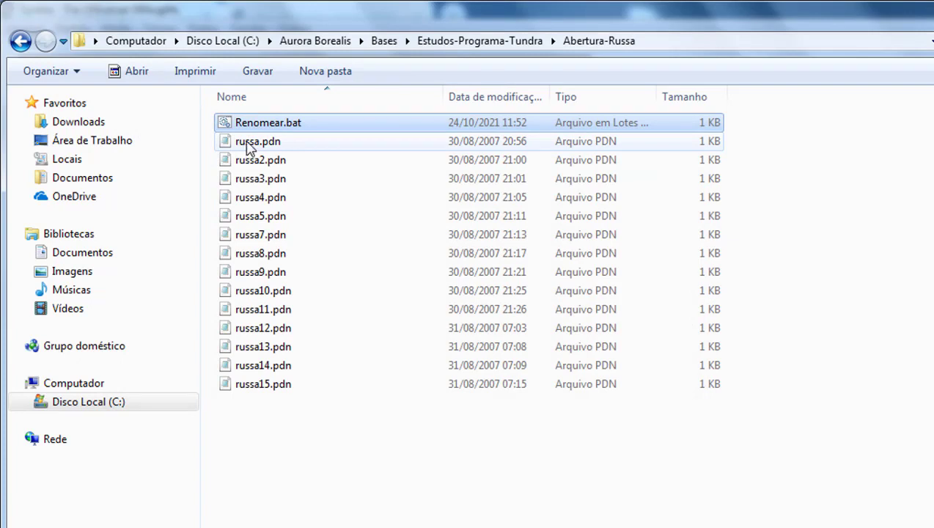
left_click(260, 435)
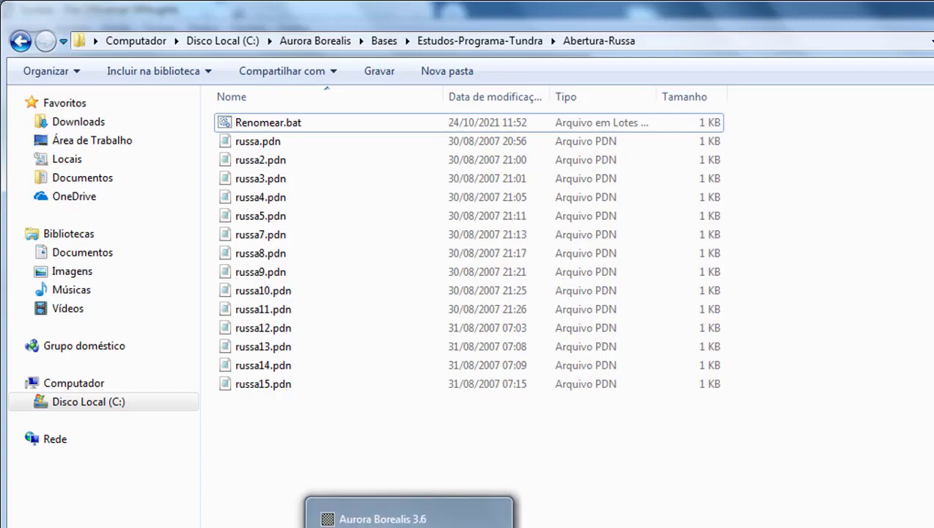
Switch to Aurora Borealis and open its database window
left_click(407, 505)
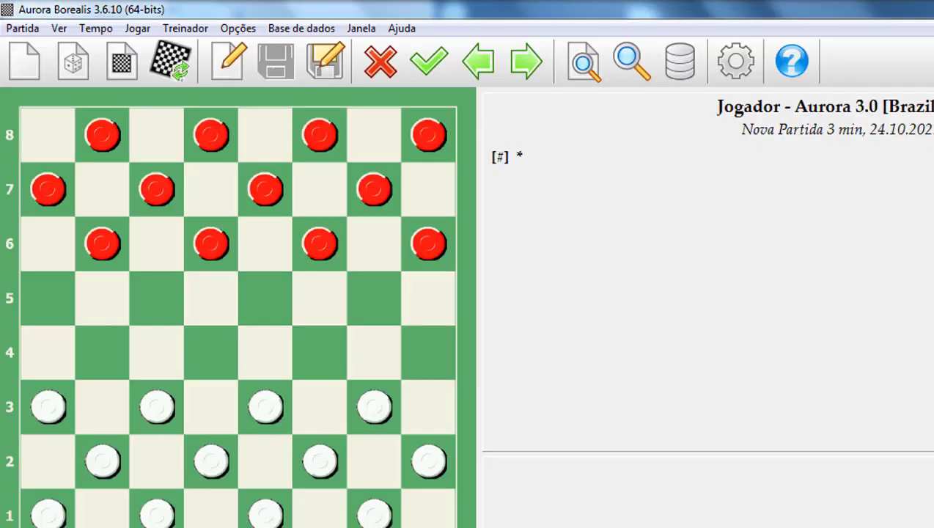
left_click(683, 62)
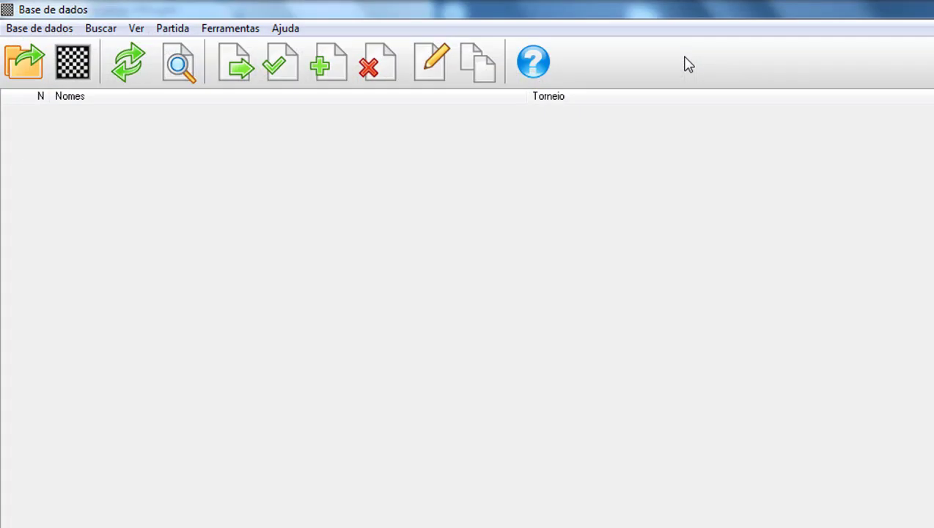
left_click(73, 62)
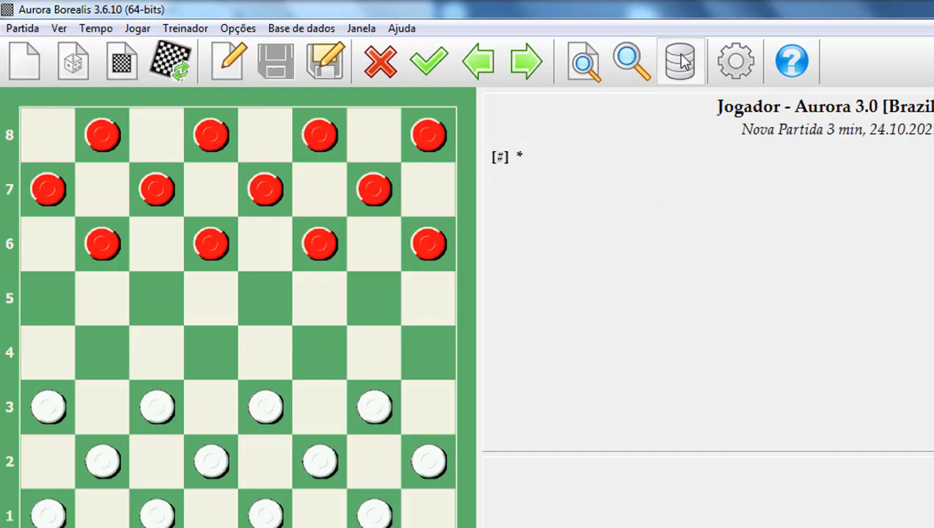
left_click(680, 60)
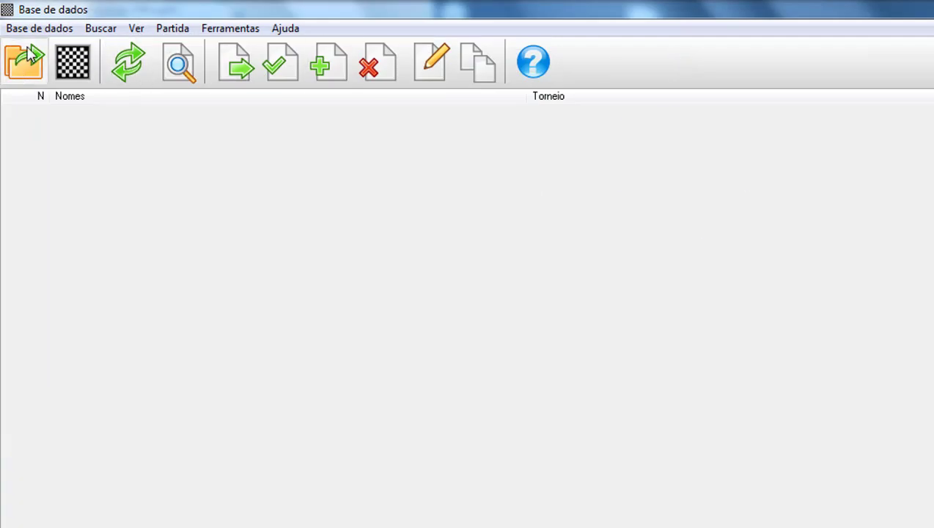
Create a new database named Abertura-Alma in the Abertura-Alma folder under Estudos-Programa-Tundra
left_click(22, 62)
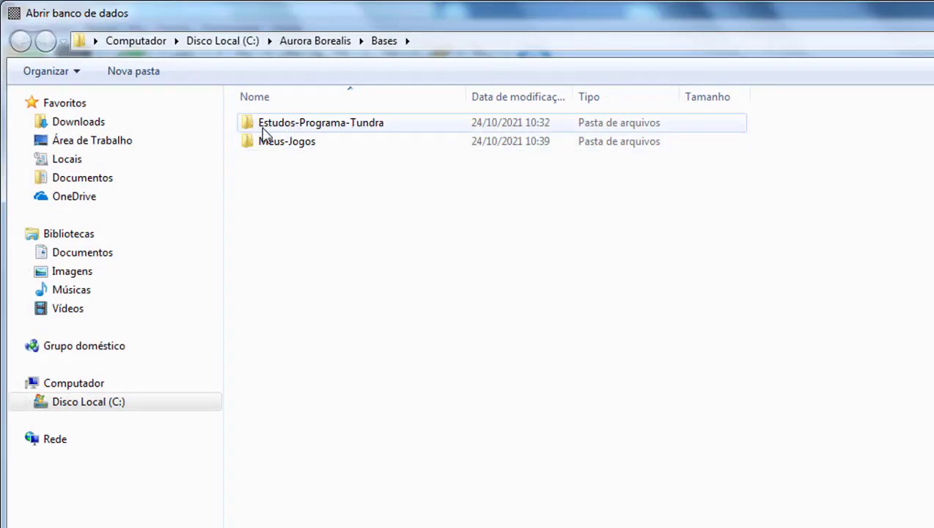
double_click(284, 128)
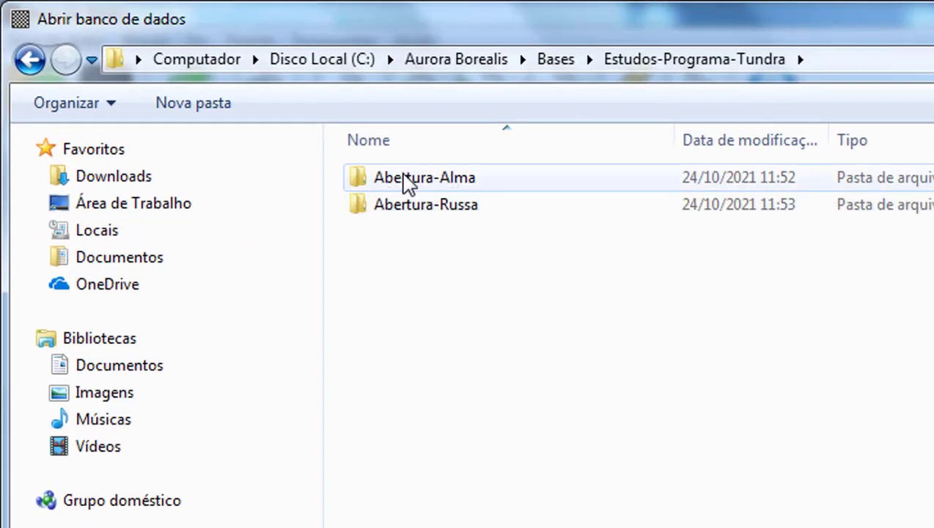
double_click(406, 183)
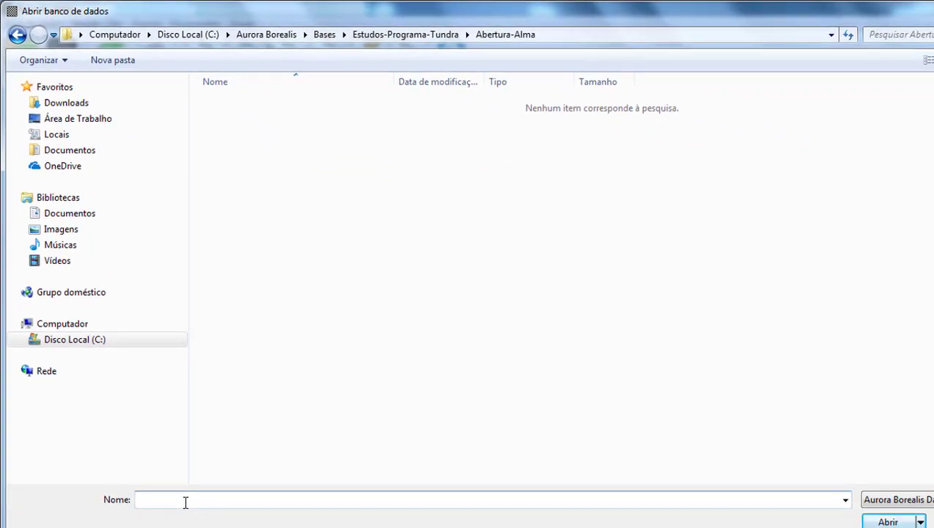
left_click(186, 502)
type("Jogos")
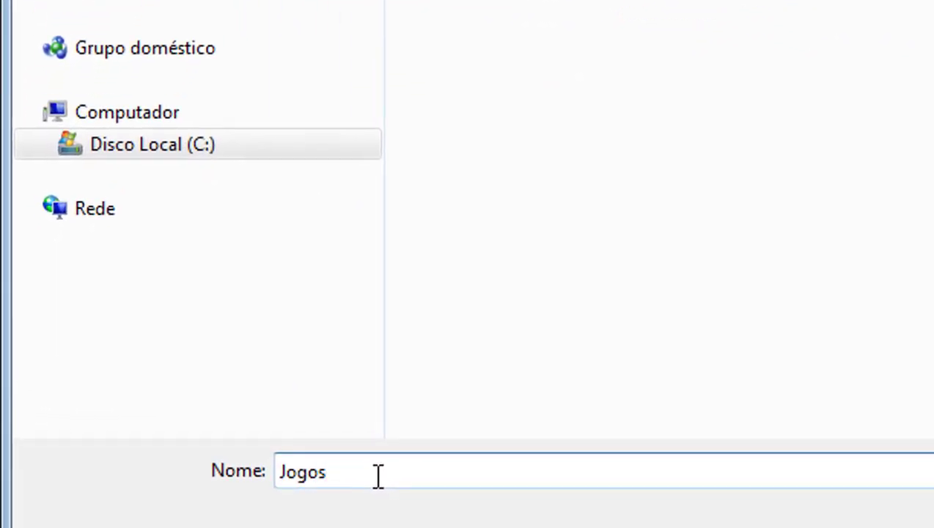
key("ctrl+a")
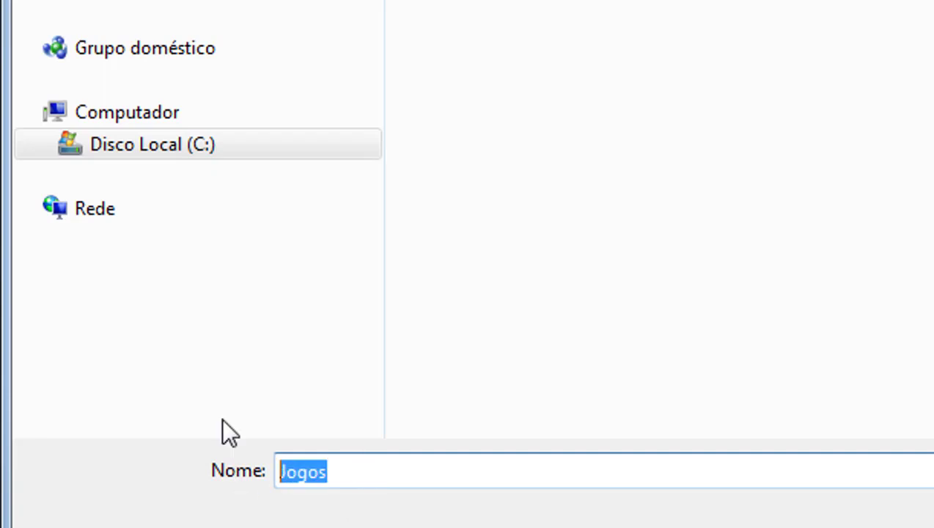
type("Abertu")
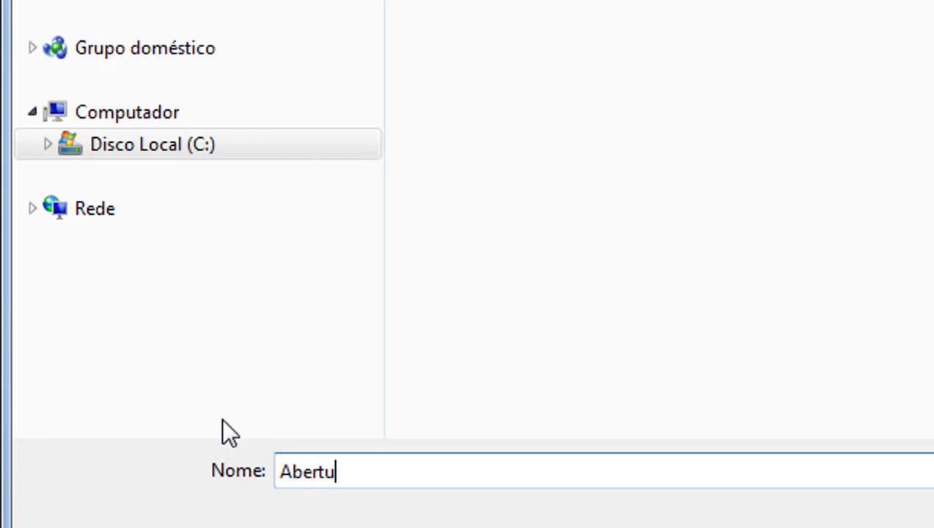
type("ra-Al")
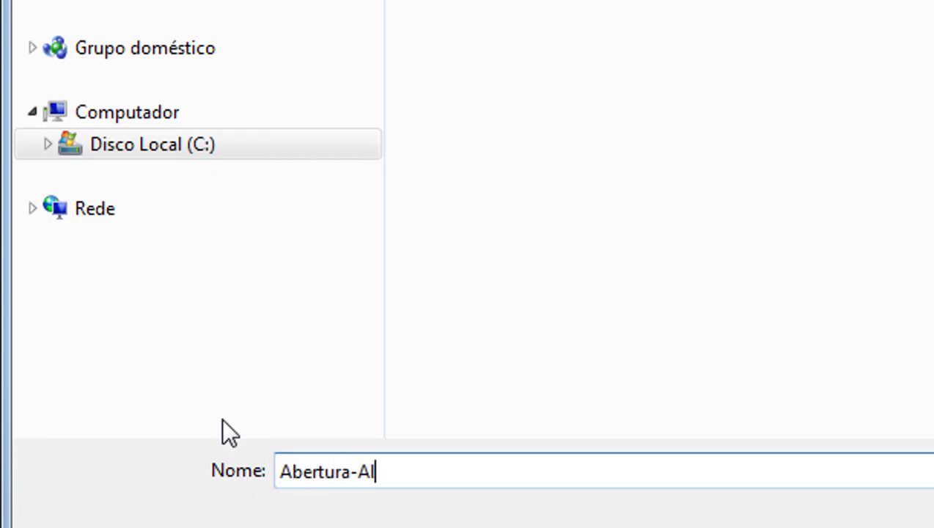
type("ma")
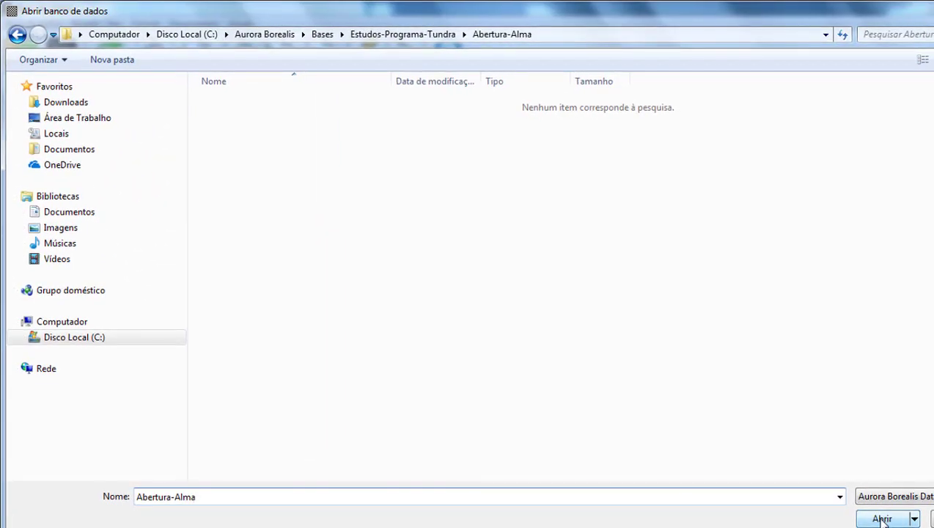
left_click(881, 519)
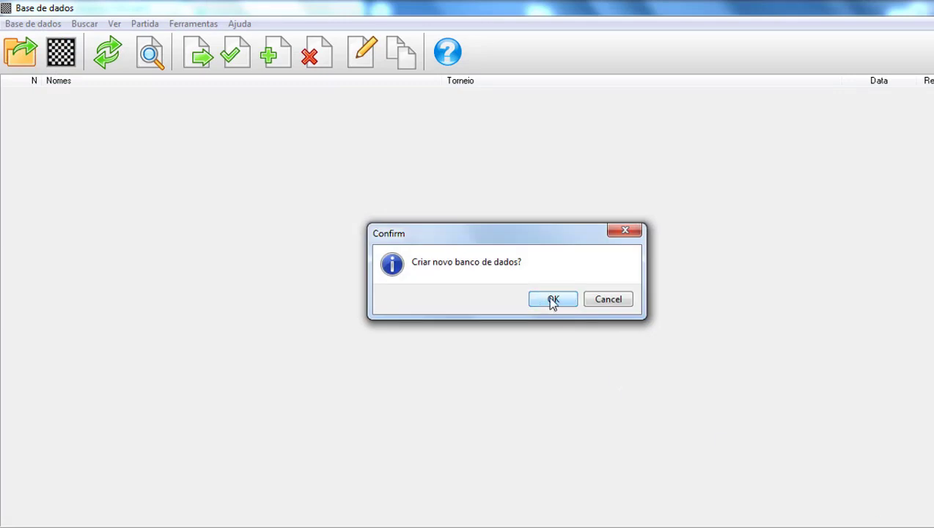
left_click(553, 299)
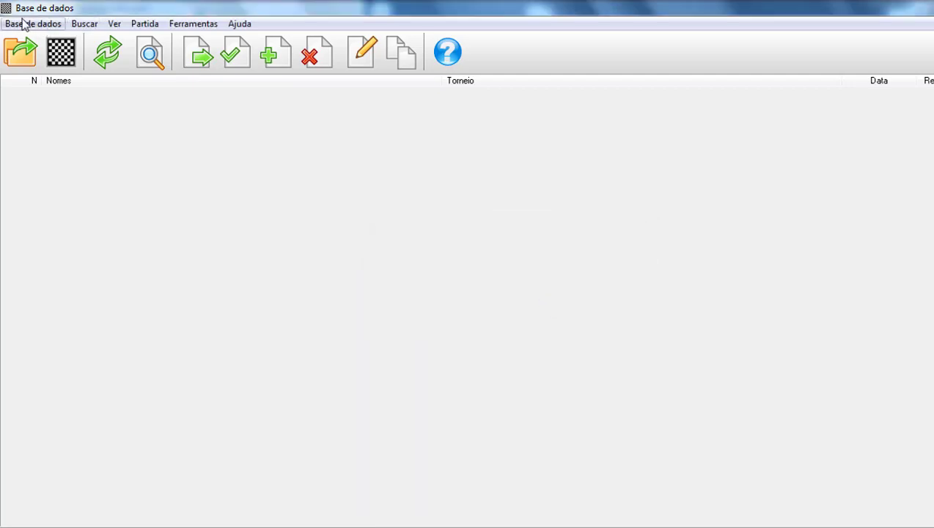
Merge all the alma .pdn files from the Abertura-Alma folder into the new database
left_click(24, 25)
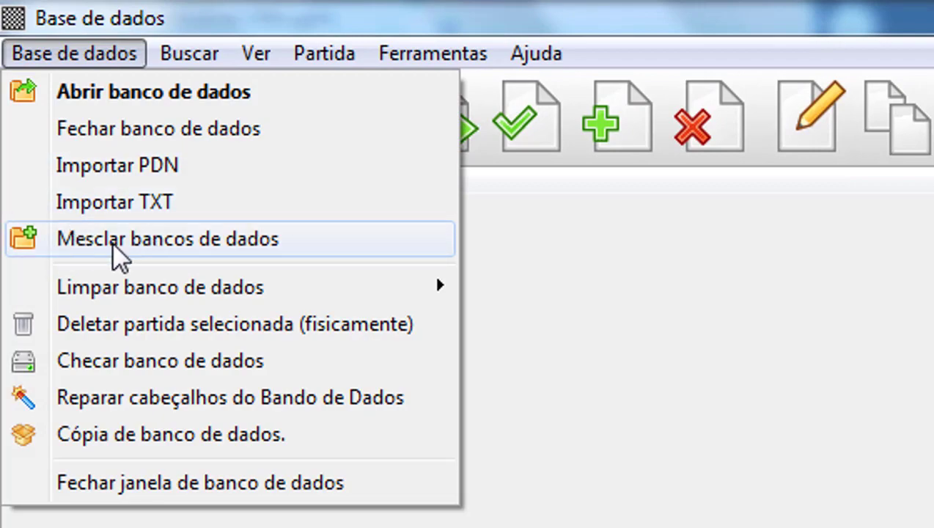
left_click(158, 241)
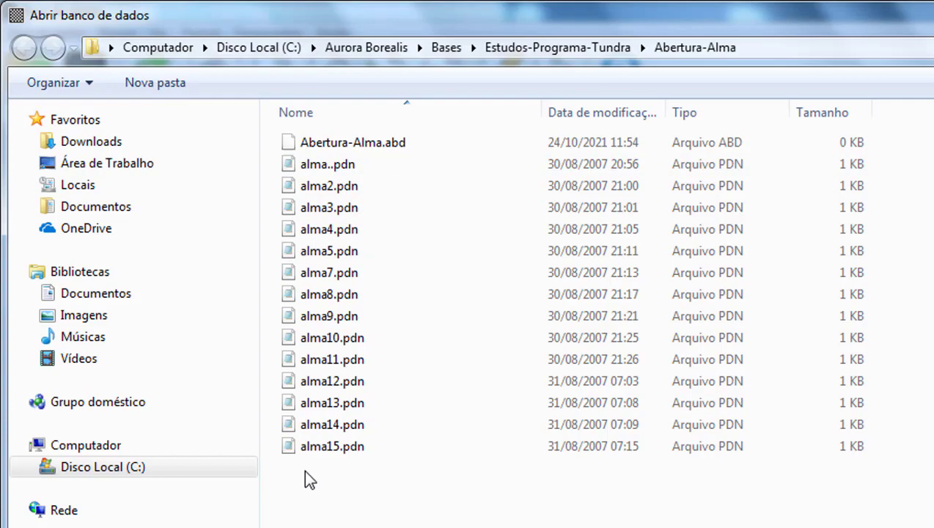
left_click_drag(304, 472, 304, 168)
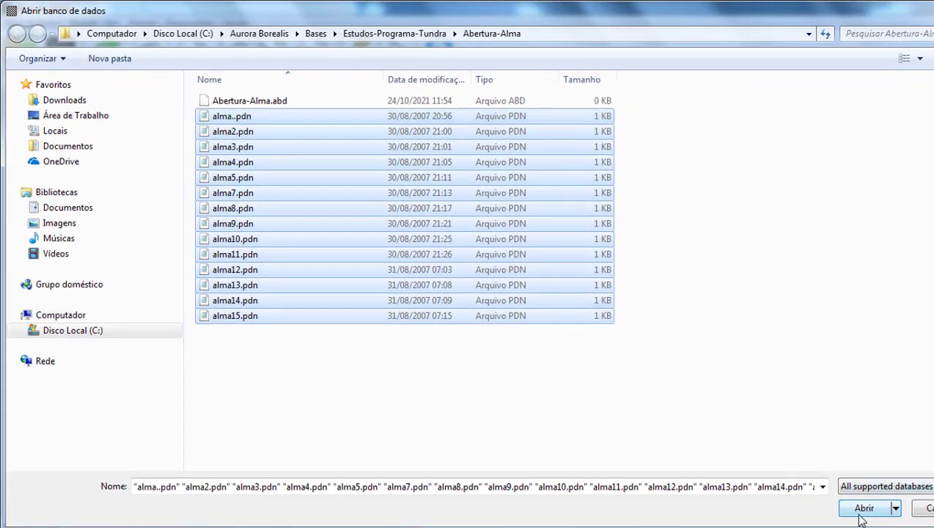
left_click(863, 508)
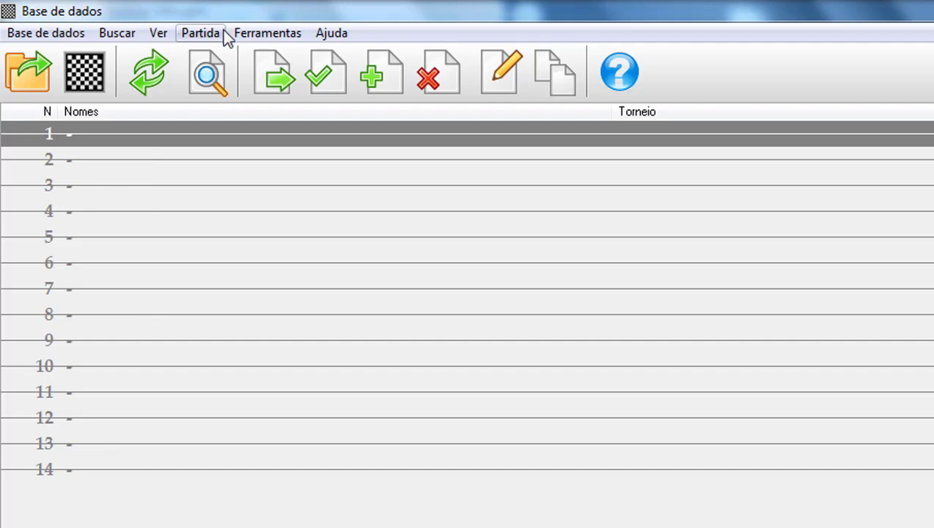
Select all games in the Abertura-Alma database and remove their deletion marks
left_click(200, 34)
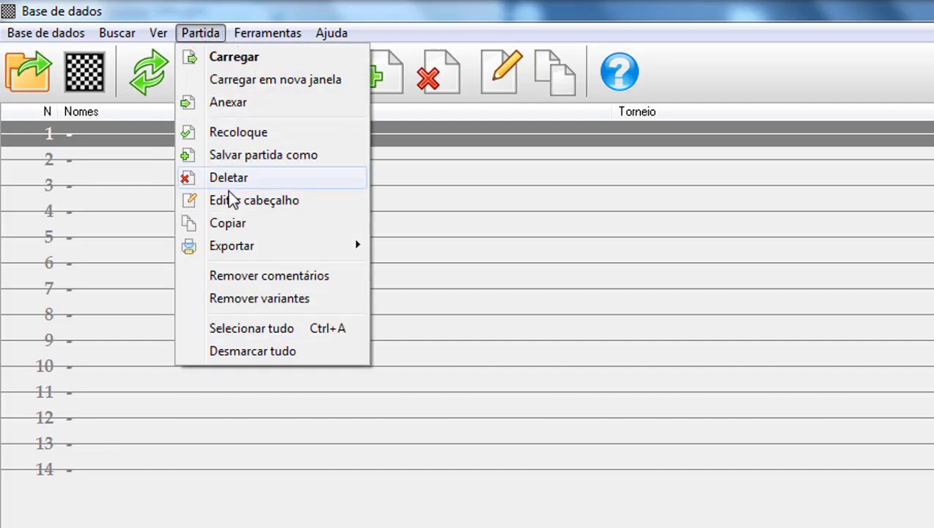
left_click(232, 329)
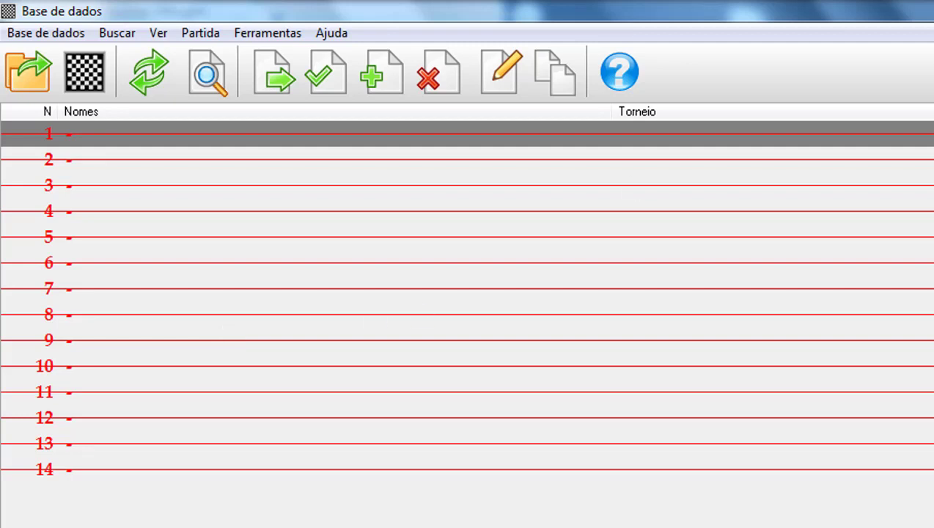
left_click(438, 82)
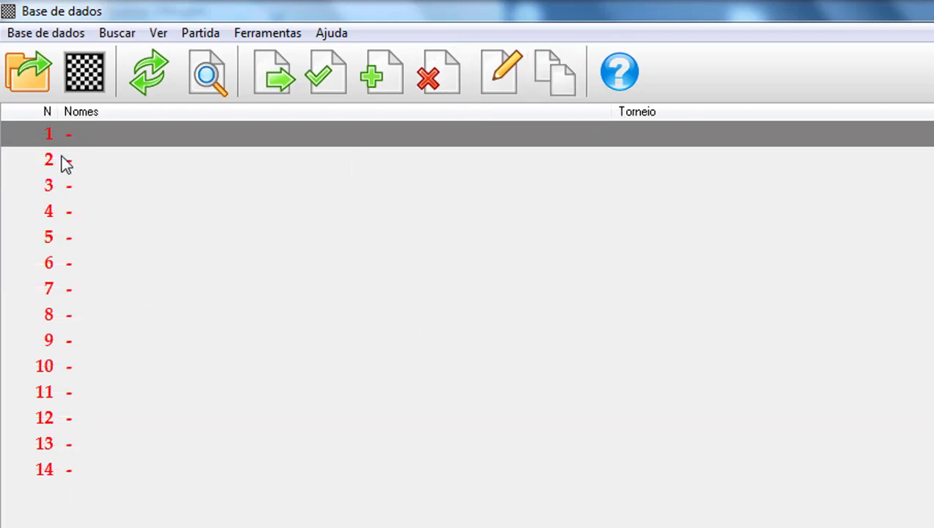
Load the first game of the Abertura-Alma database on the board and browse forward through the games up to game 7
double_click(87, 133)
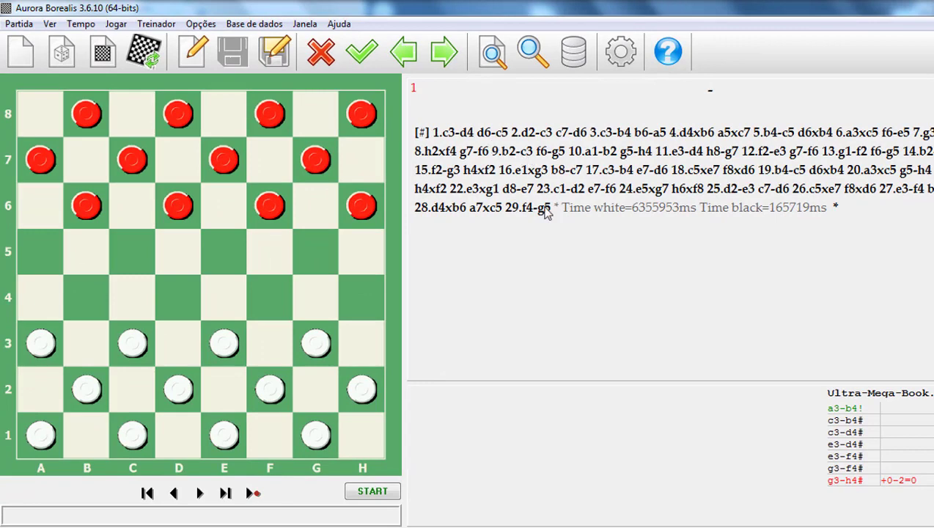
left_click(445, 53)
left_click(444, 52)
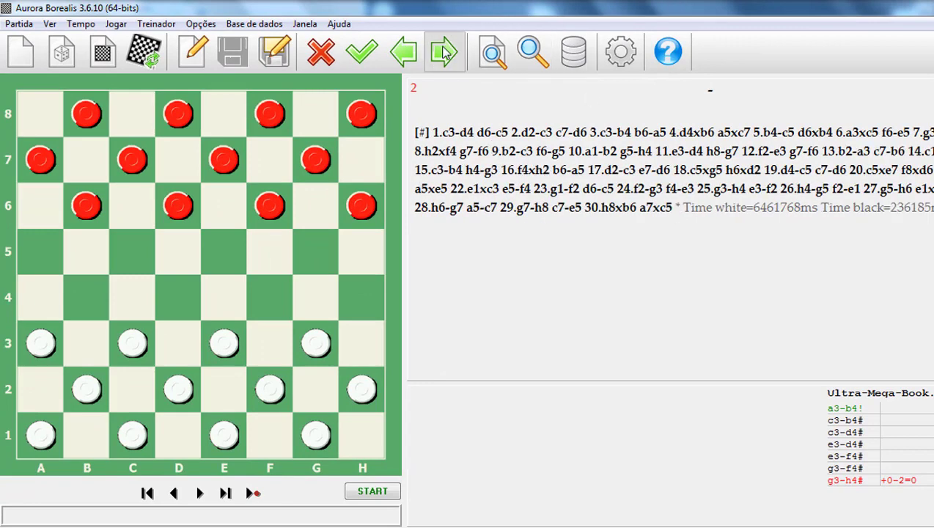
left_click(444, 52)
left_click(444, 53)
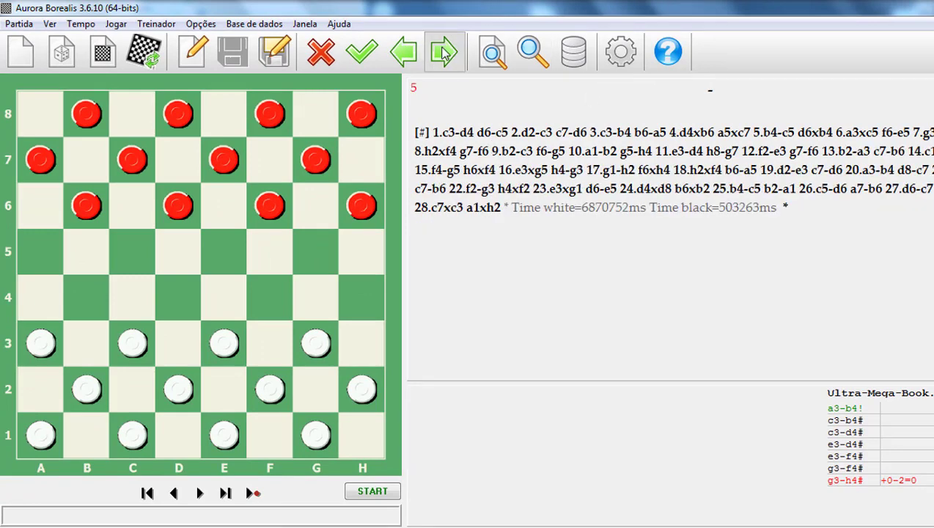
left_click(444, 53)
left_click(444, 53)
left_click(573, 52)
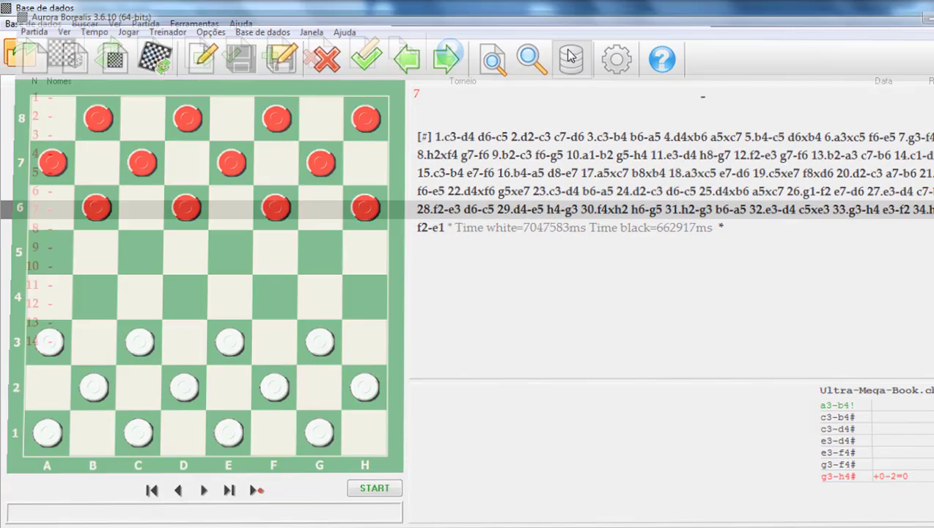
left_click(20, 51)
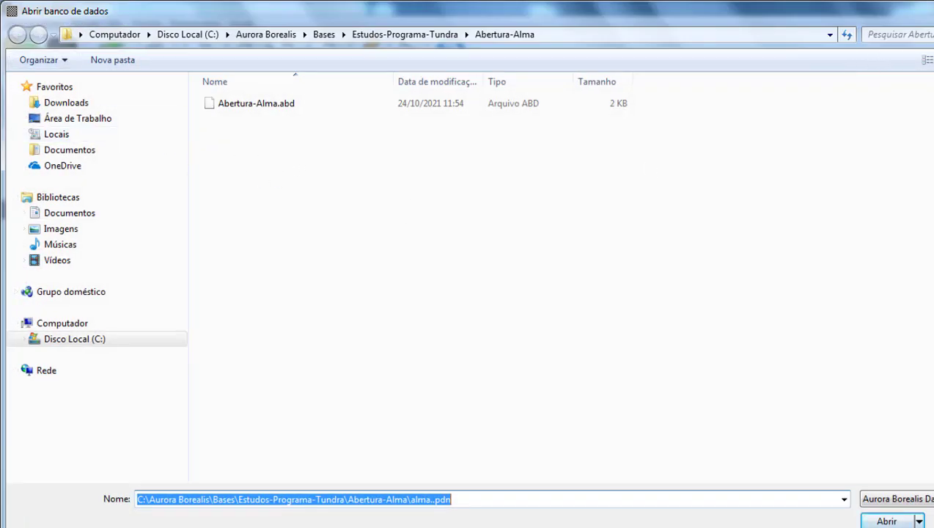
key("Return")
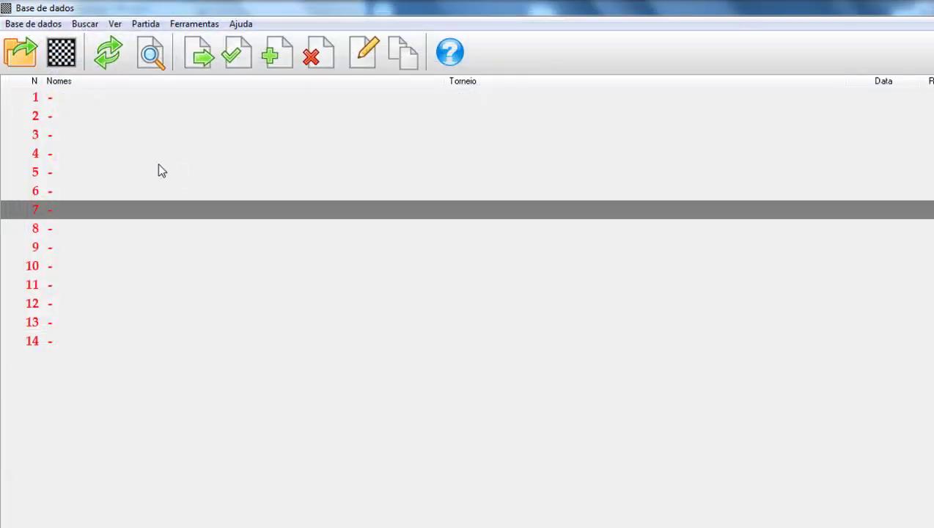
left_click(71, 58)
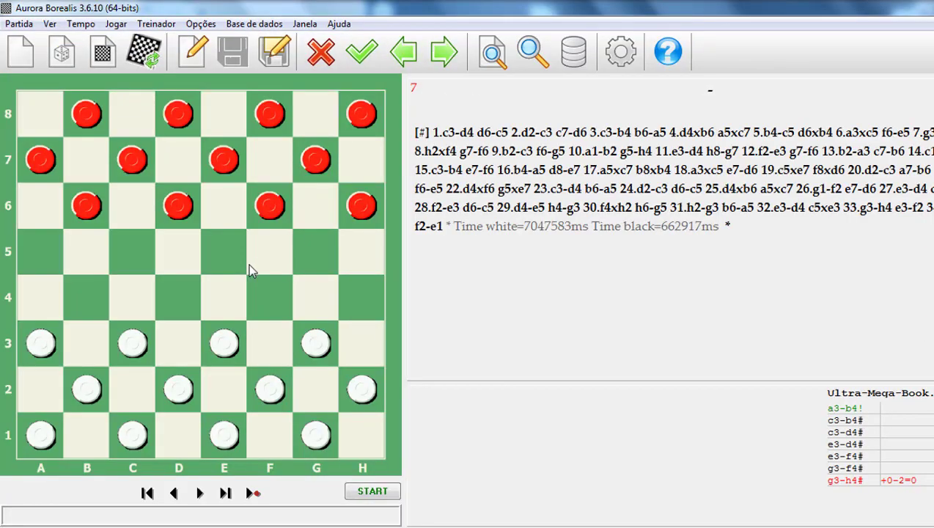
Return to the database window and create a new database named Abertura-Russa in the Abertura-Russa folder
left_click(575, 48)
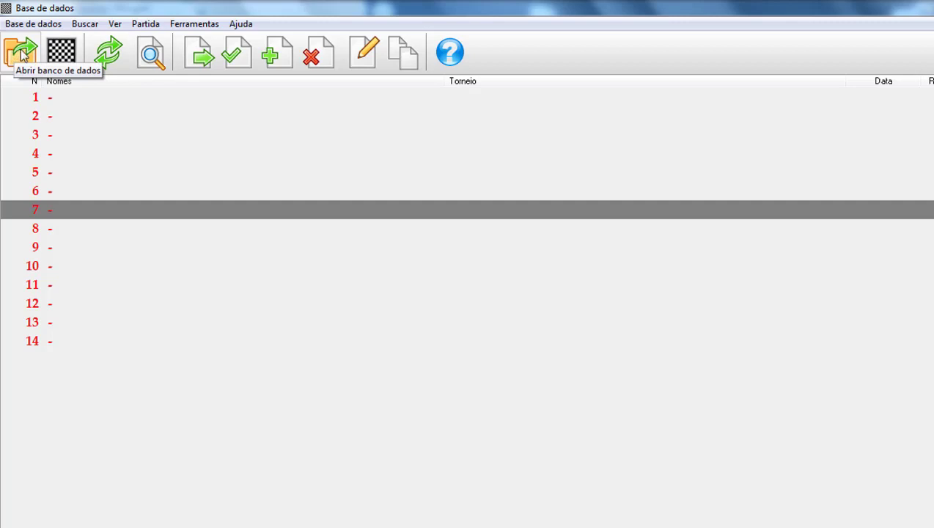
left_click(14, 58)
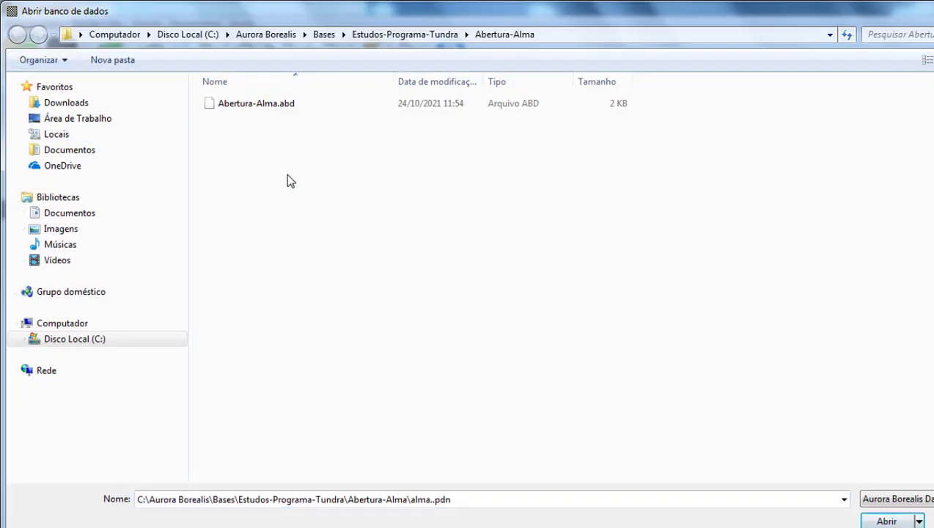
key("alt+Up")
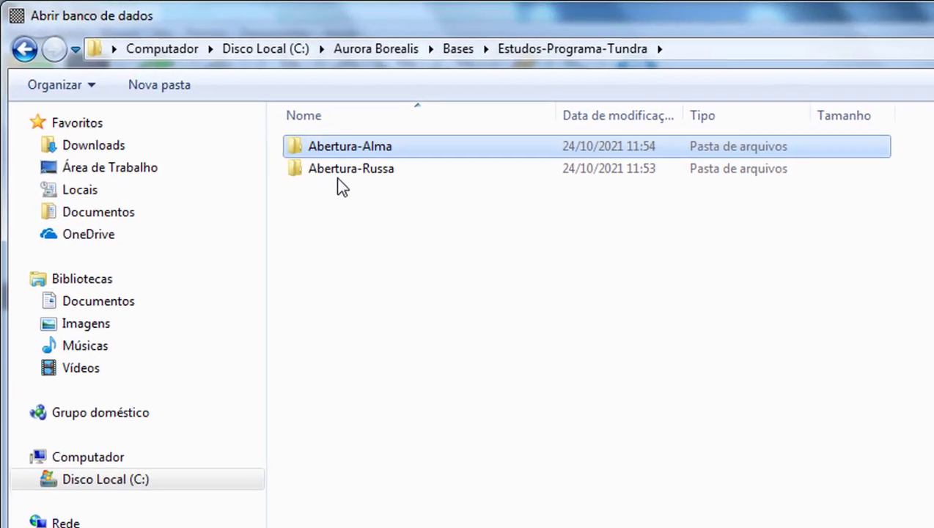
double_click(339, 181)
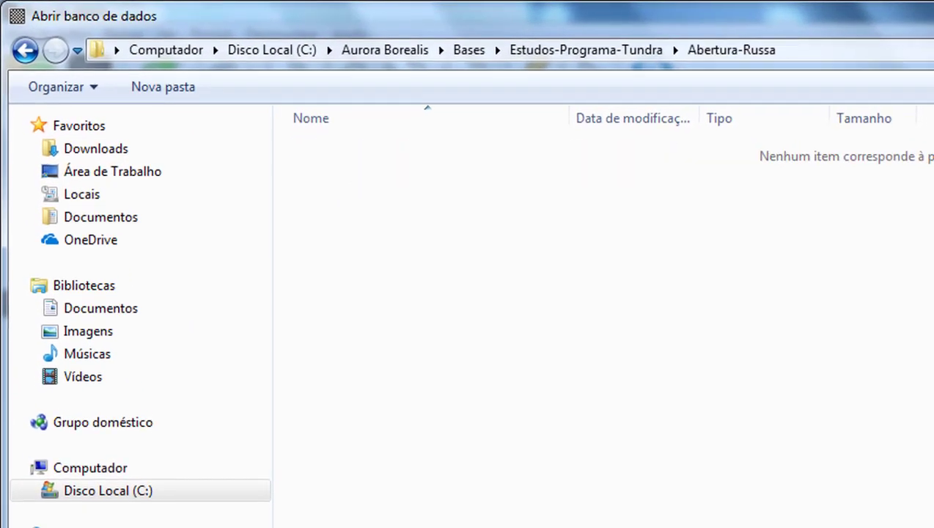
type("Abertura-Russa")
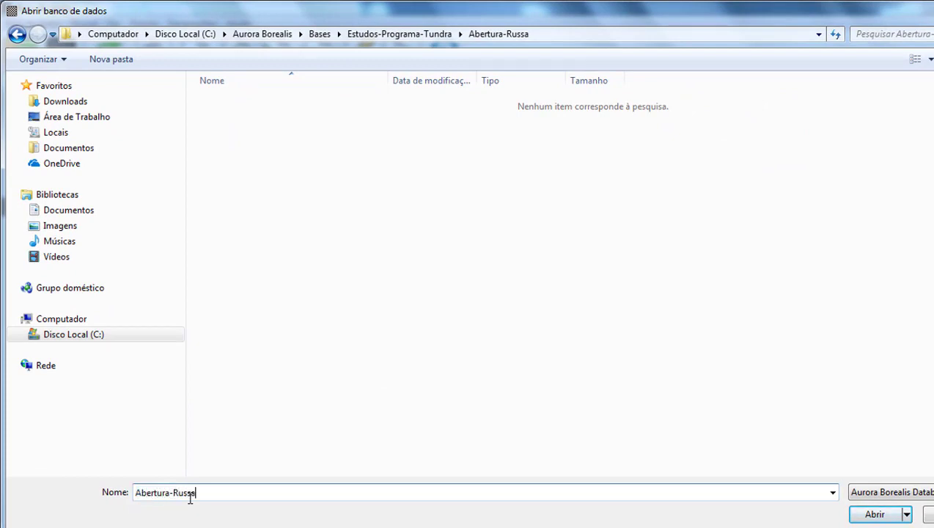
left_click(875, 513)
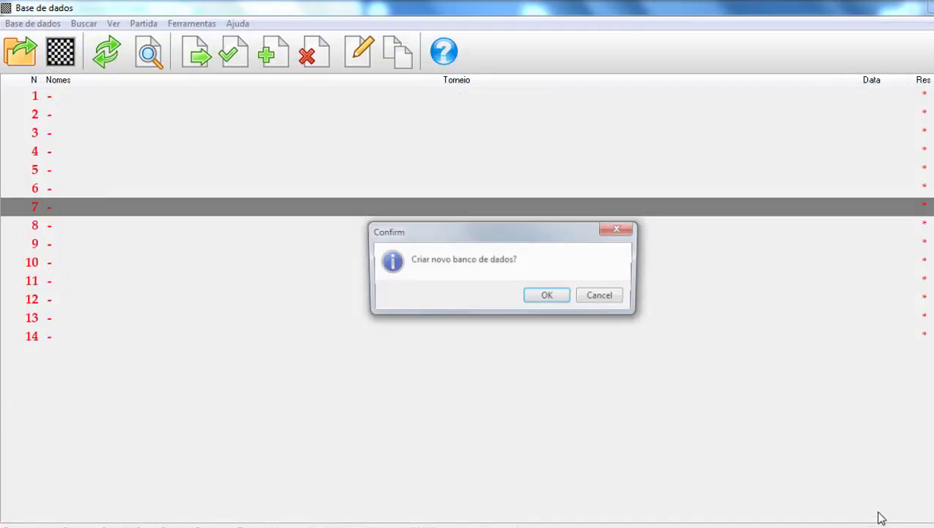
left_click(546, 297)
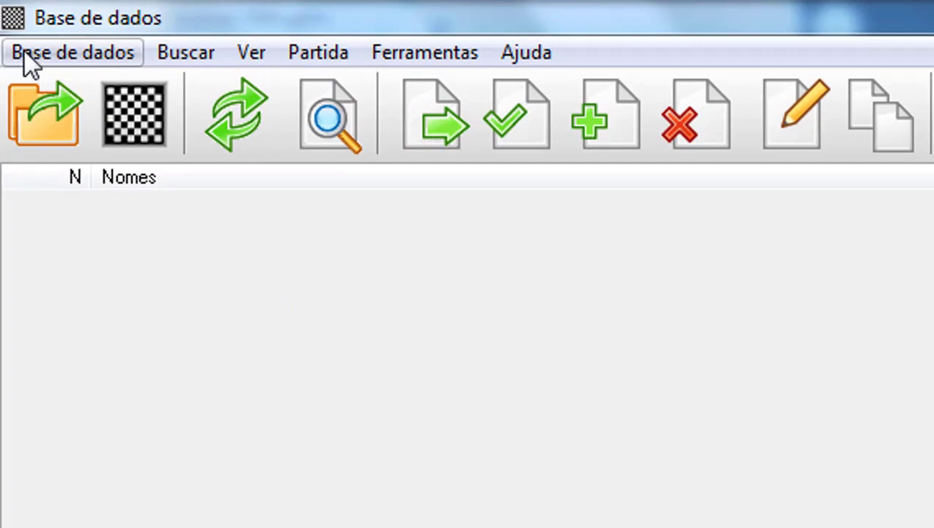
Merge all the russa .pdn files from the Abertura-Russa folder into the new database
left_click(26, 54)
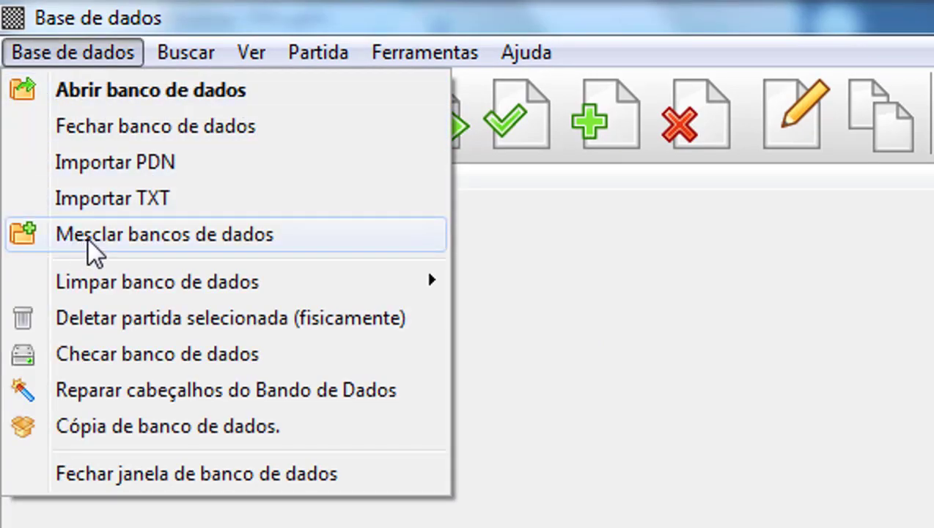
left_click(64, 236)
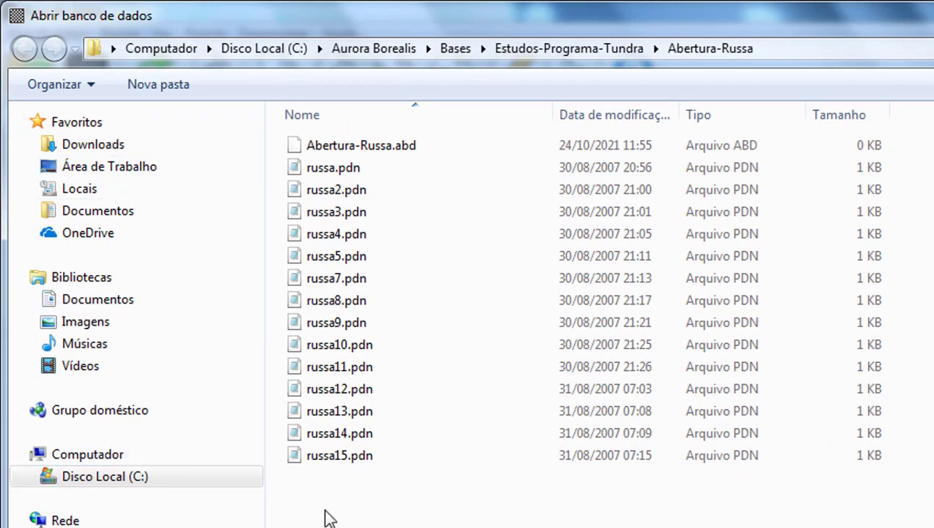
left_click_drag(311, 505, 317, 176)
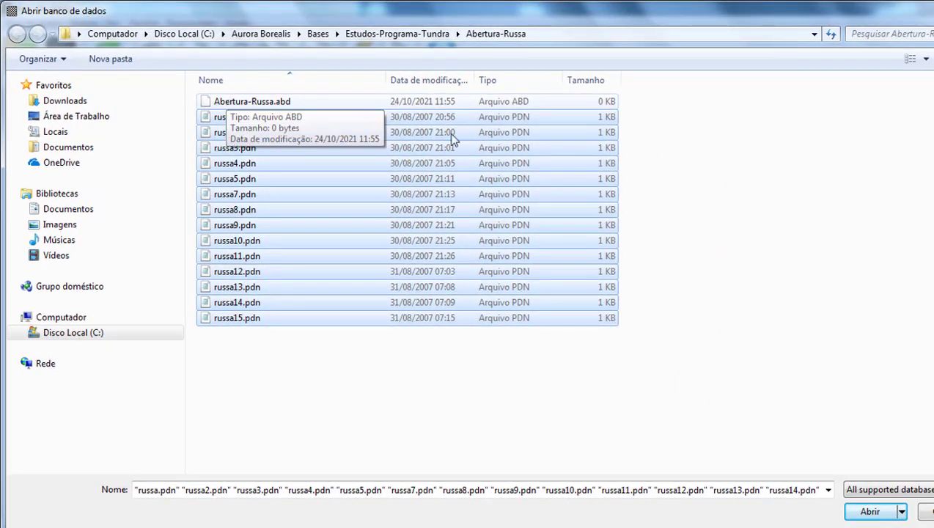
left_click(870, 513)
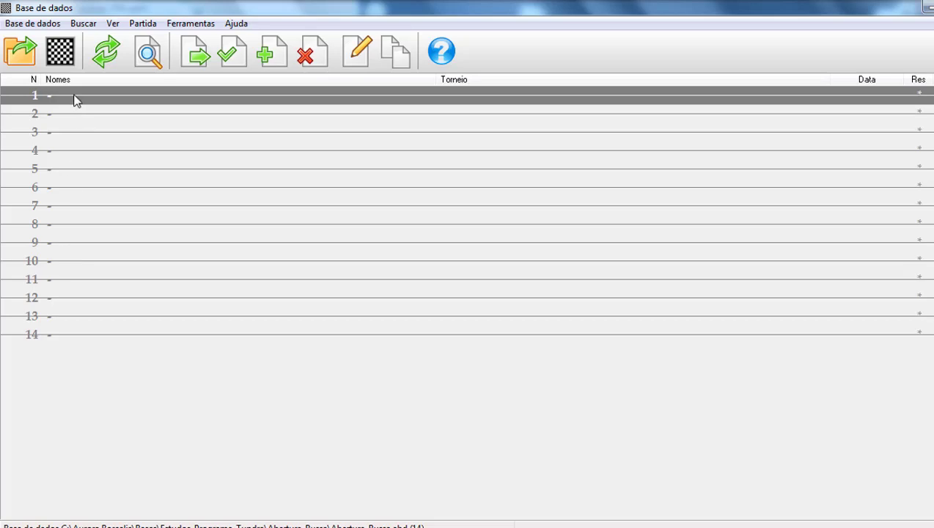
Load the first game of the Abertura-Russa database on the board, browse forward to game 4, and return to the database window
double_click(74, 100)
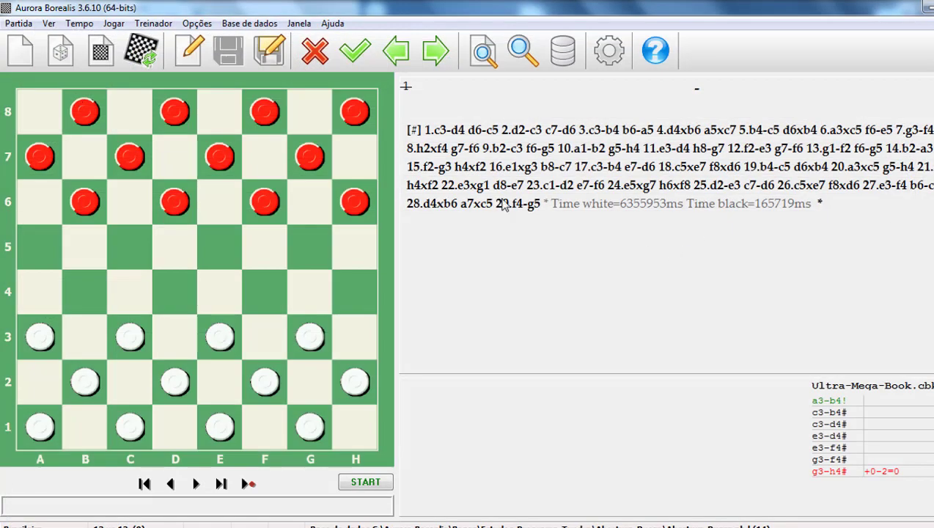
left_click(423, 52)
left_click(424, 52)
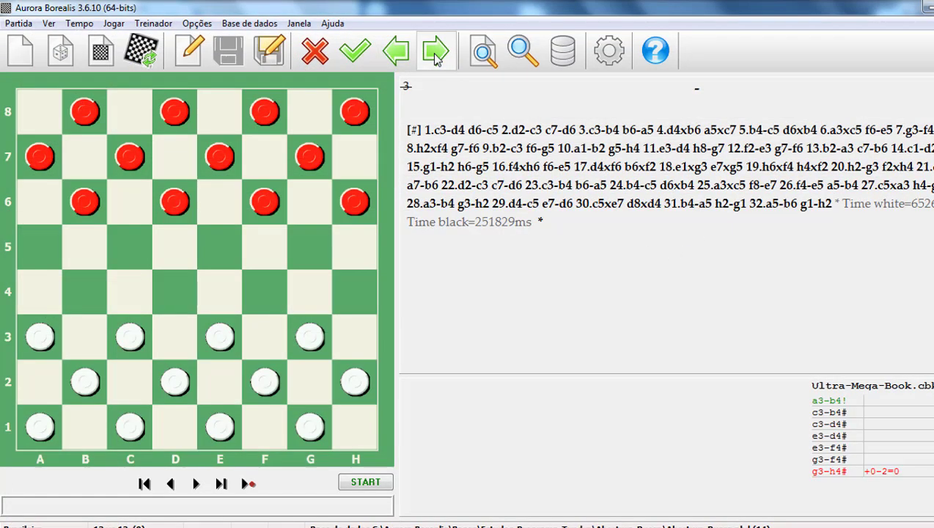
left_click(424, 53)
left_click(534, 59)
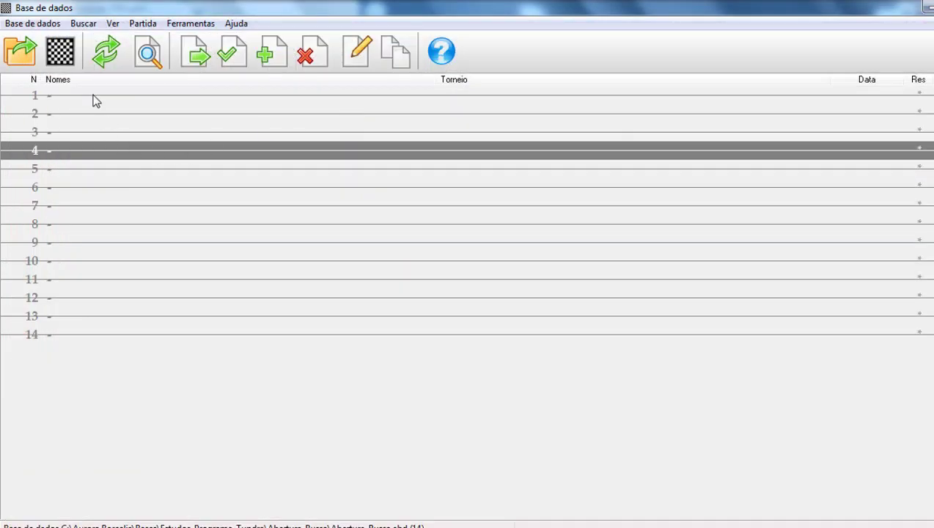
left_click(93, 98)
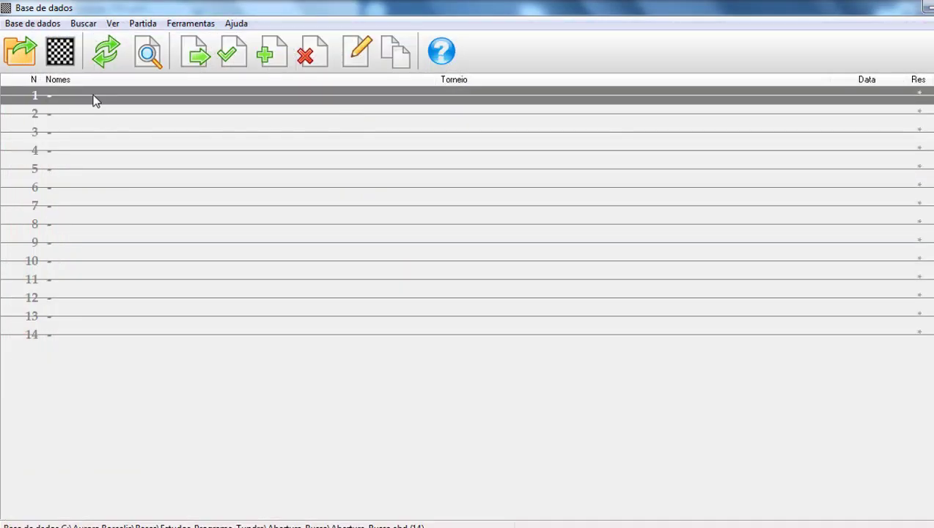
left_click(62, 331)
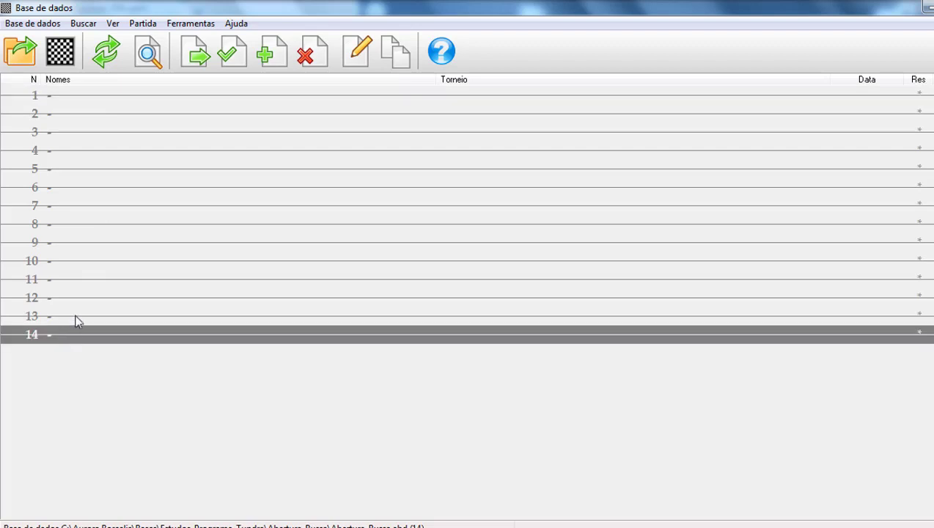
left_click(76, 318)
left_click(68, 299)
left_click(69, 286)
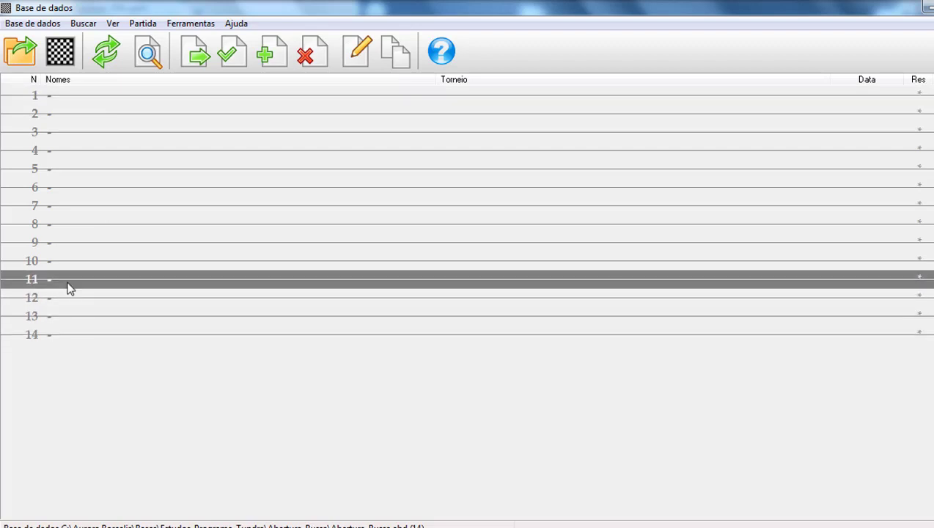
left_click(74, 263)
left_click(77, 249)
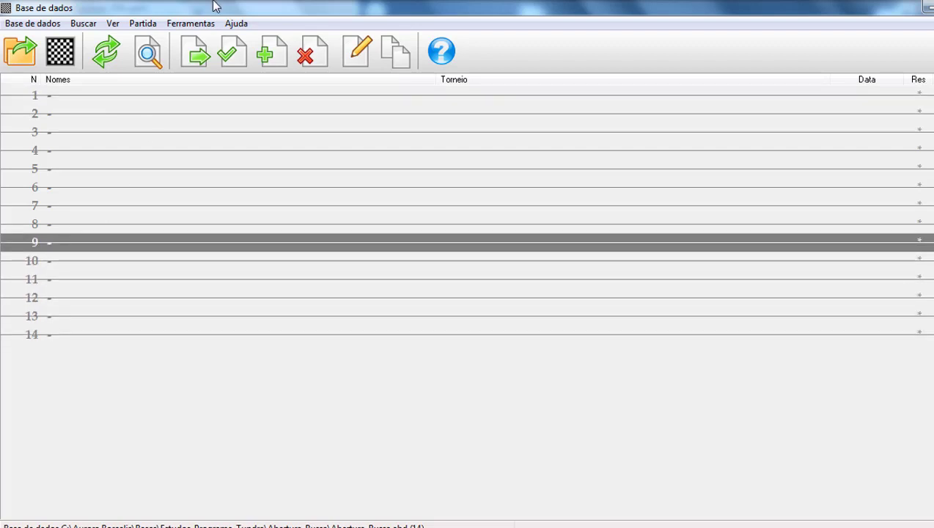
Remove the deletion marks from all games in the Abertura-Russa database and load its first game
left_click(142, 24)
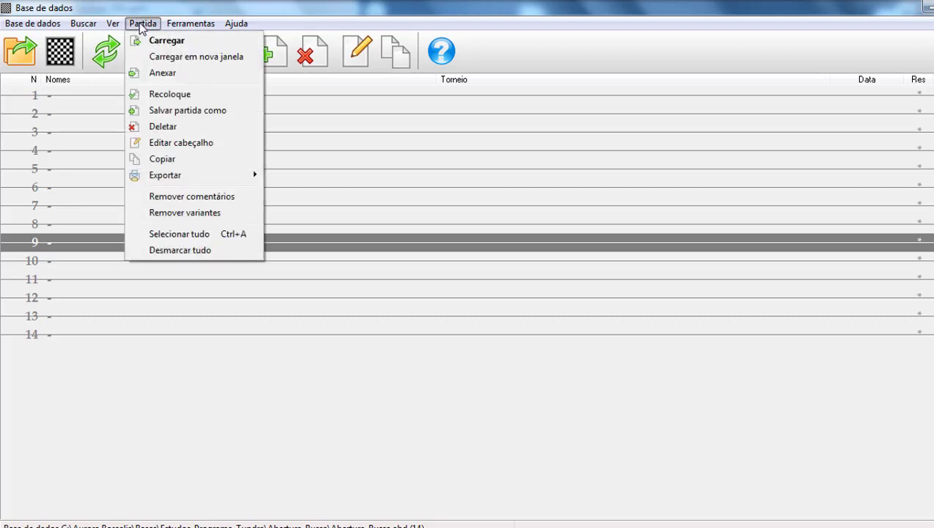
left_click(156, 236)
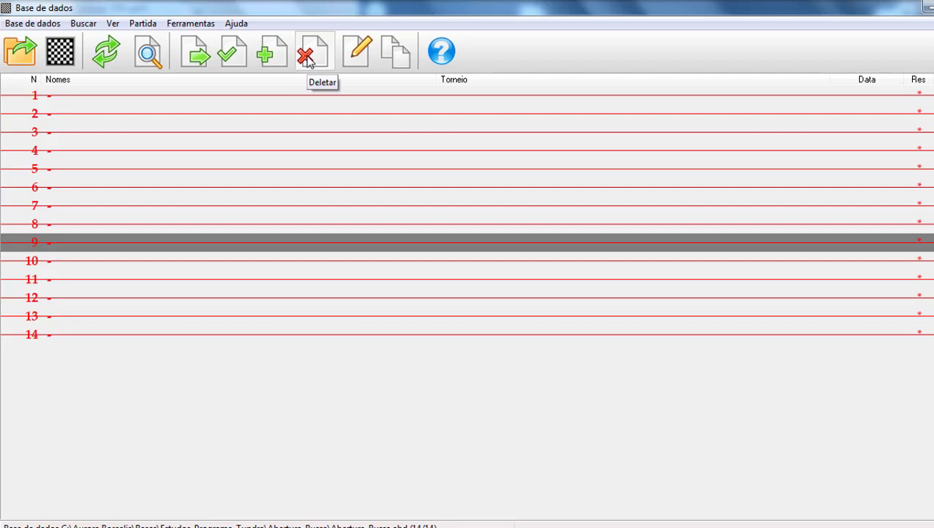
left_click(307, 59)
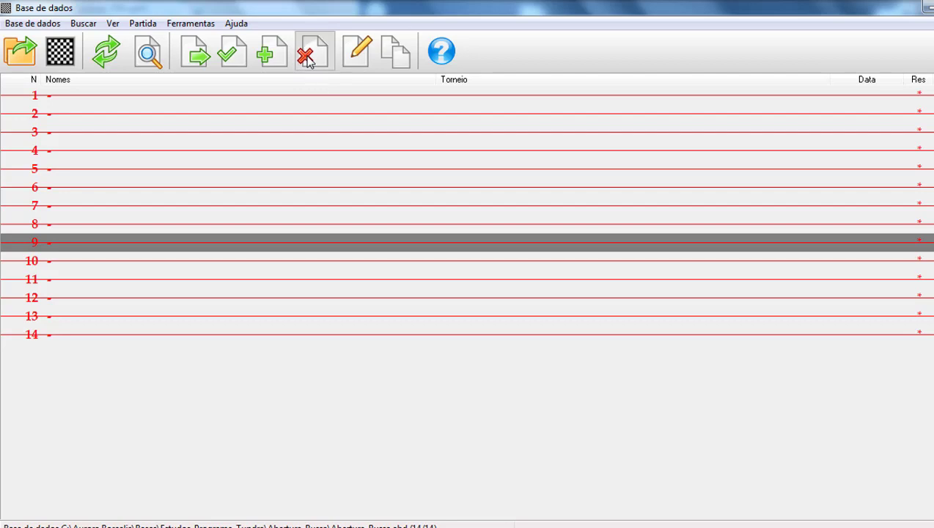
double_click(66, 97)
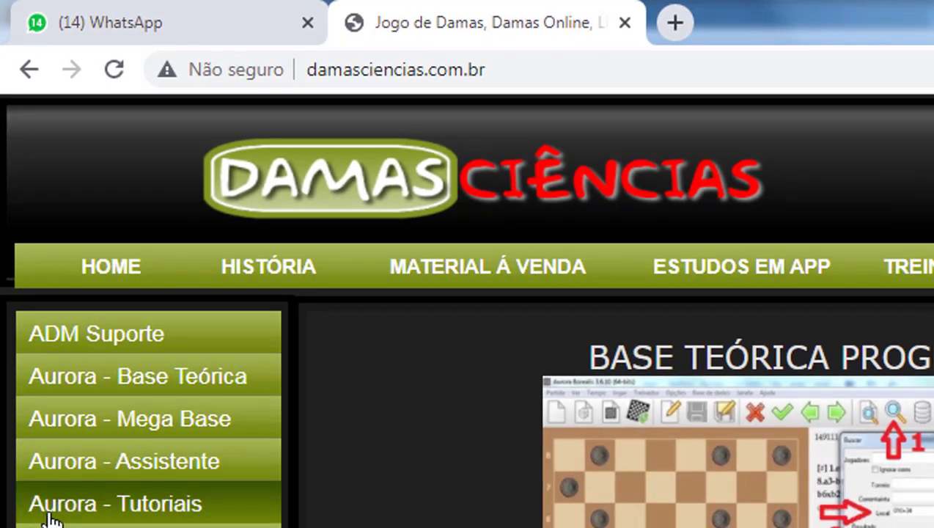
Open the Aurora - Tutoriais page on the damasciencias.com.br site in the browser and skim through its tutorial videos
left_click(123, 512)
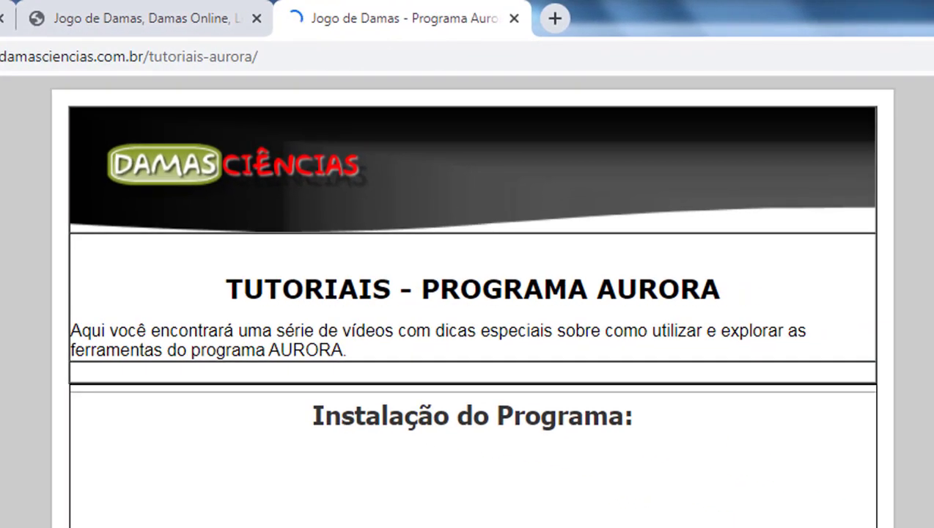
scroll(916, 337, "down", 10)
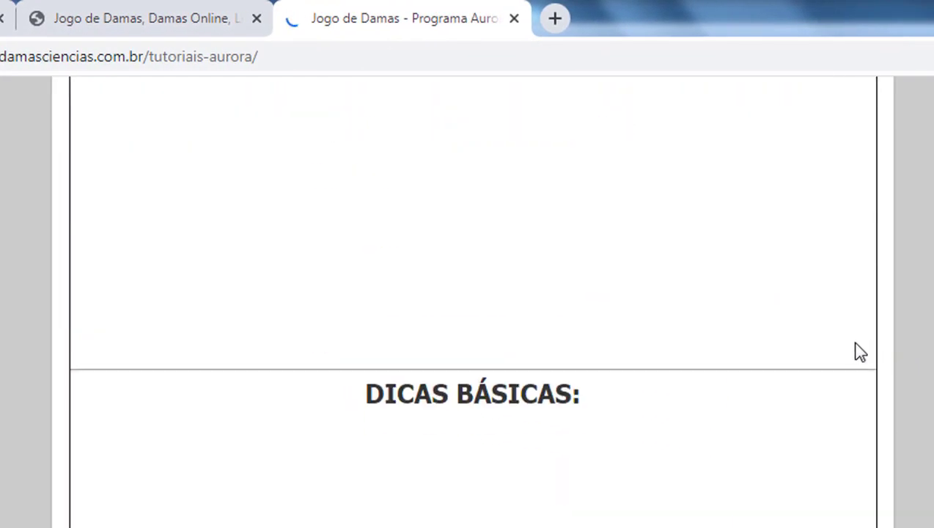
scroll(901, 344, "down", 10)
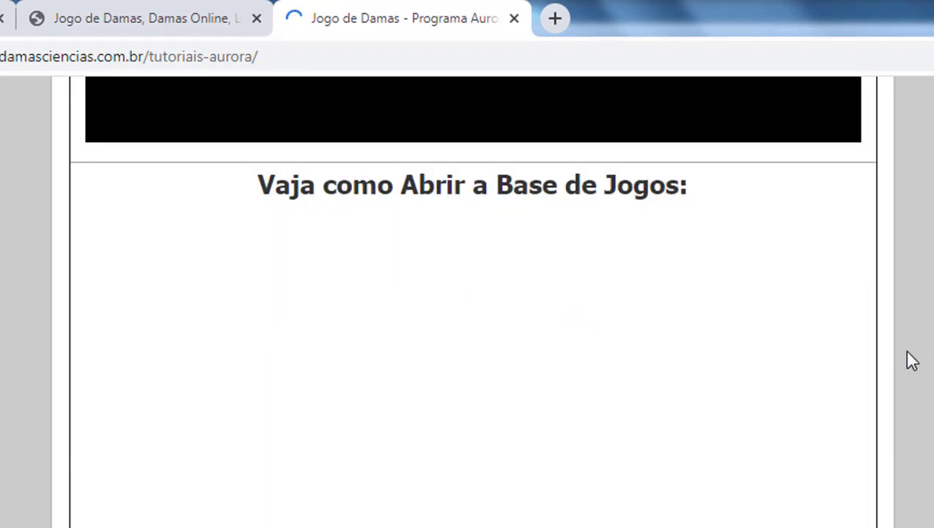
scroll(876, 381, "up", 20)
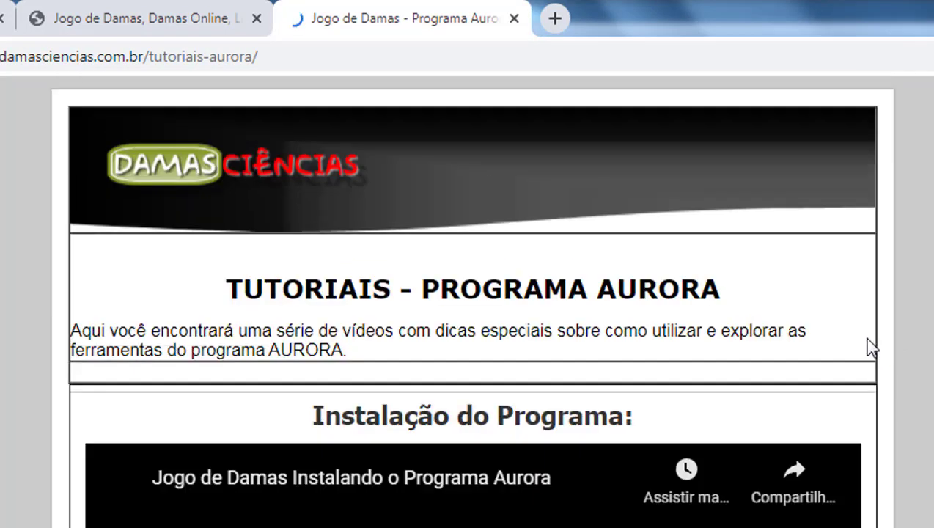